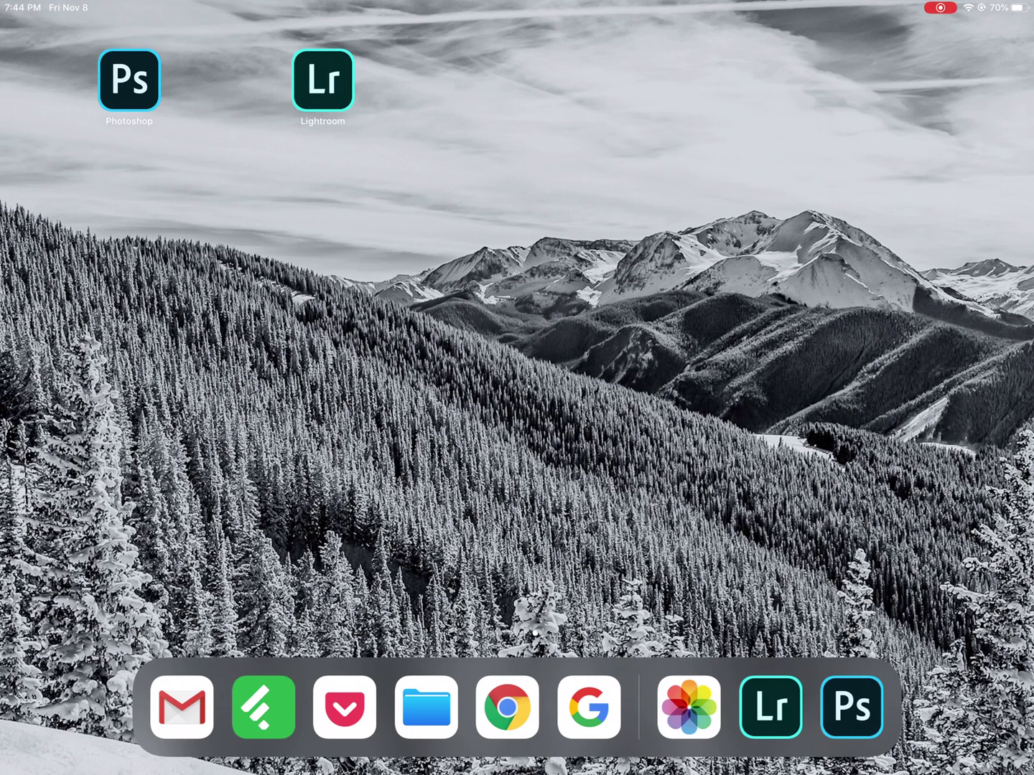
- Launch Photoshop, try importing the infrared raw photo from Files, then return home
left_click(129, 79)
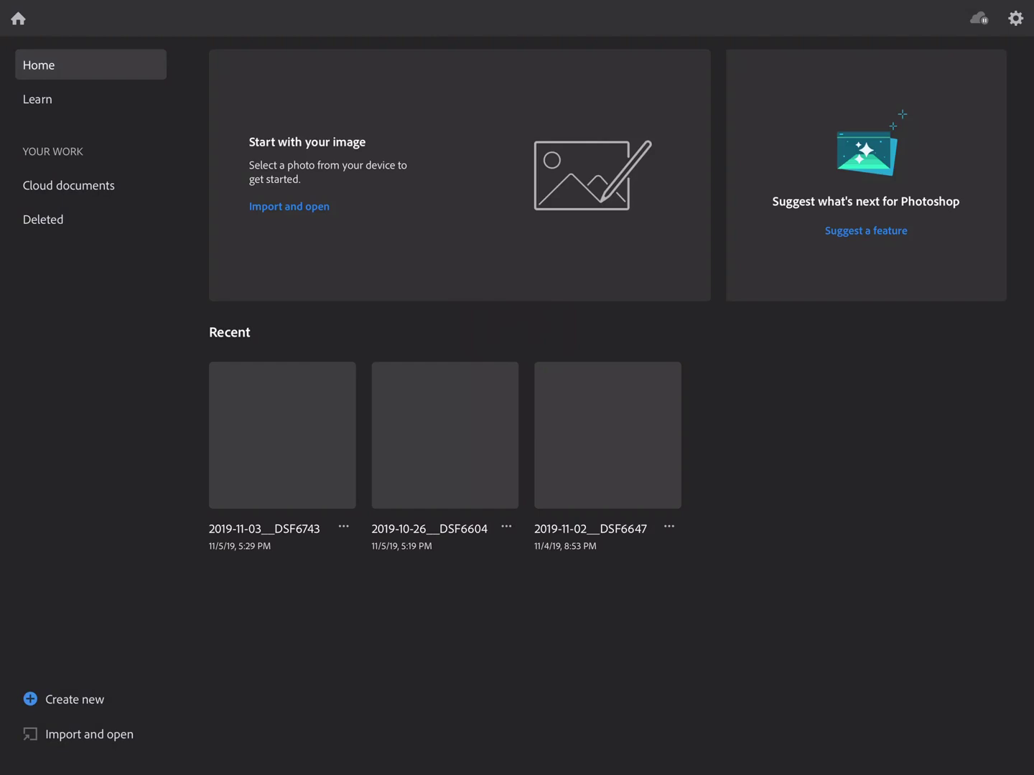
left_click(80, 734)
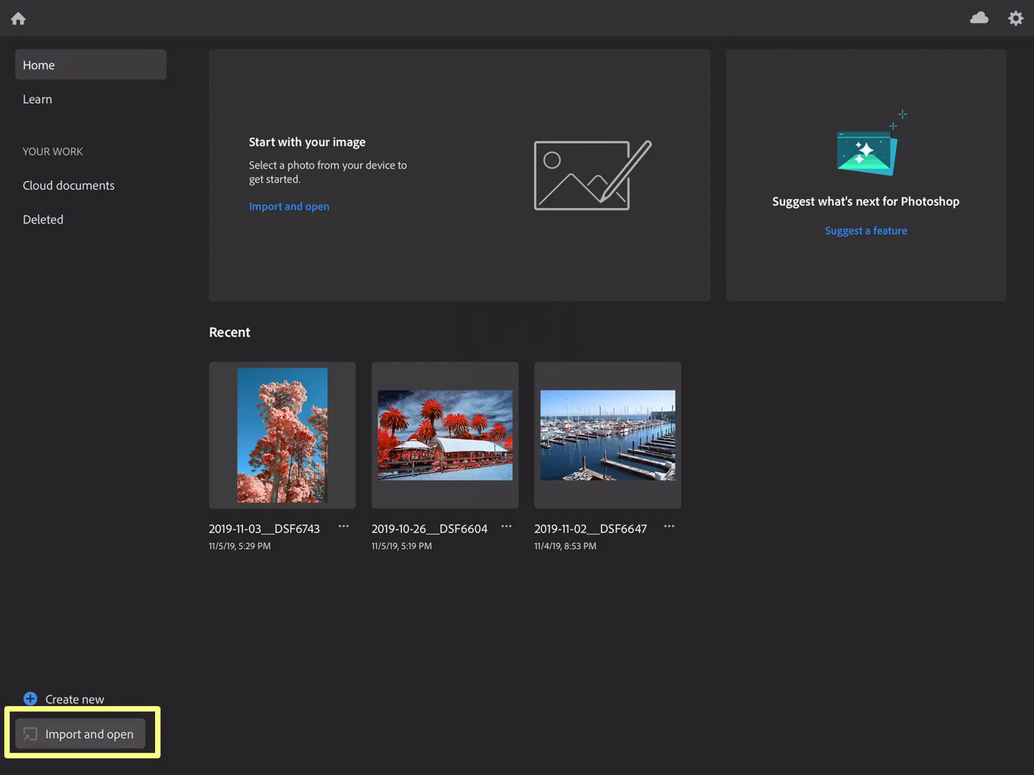
left_click(80, 734)
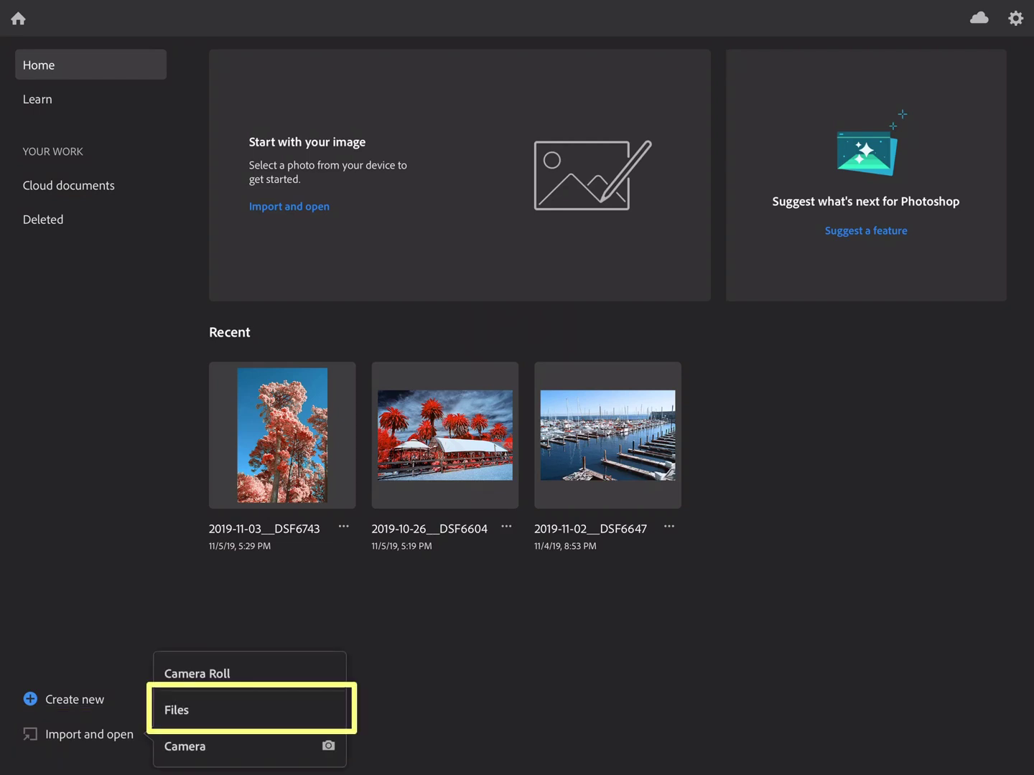
left_click(177, 710)
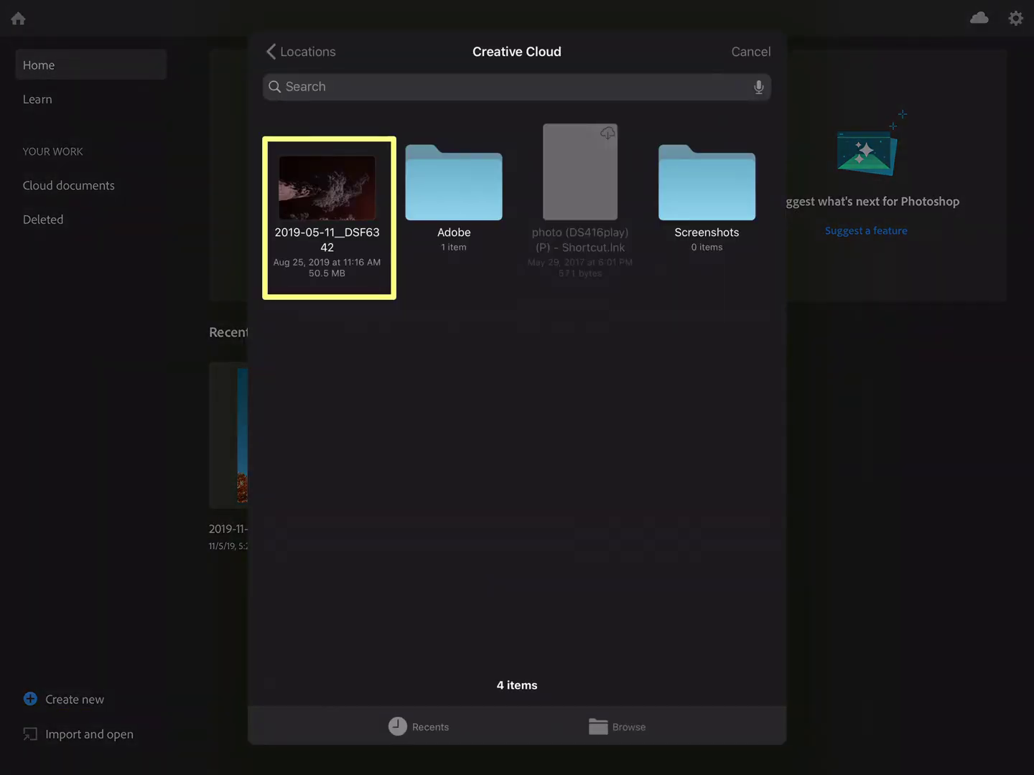
left_click(326, 216)
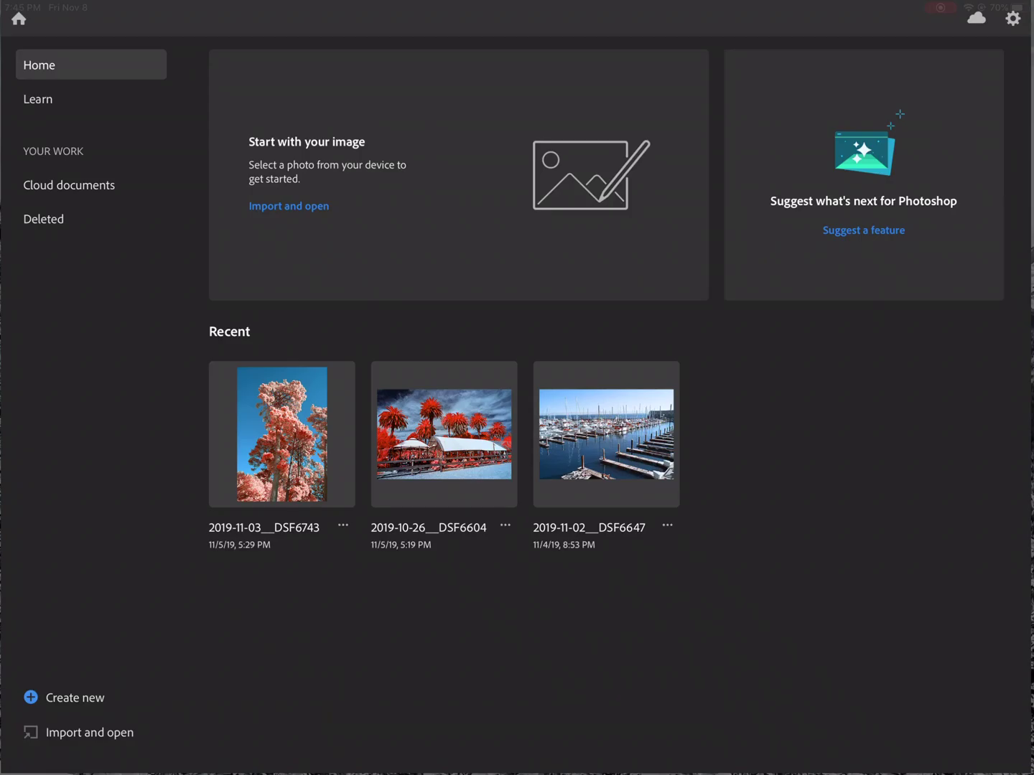
key("super+h")
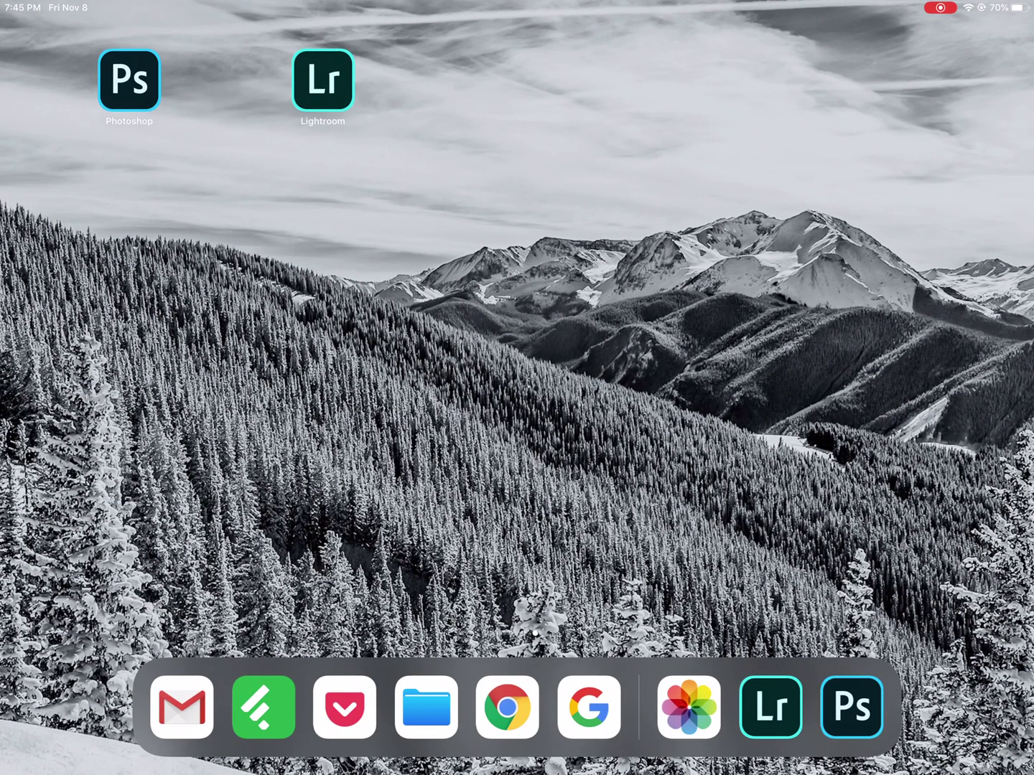
- Import the infrared sequoia raw file from Files into Lightroom and open it for editing
left_click(322, 79)
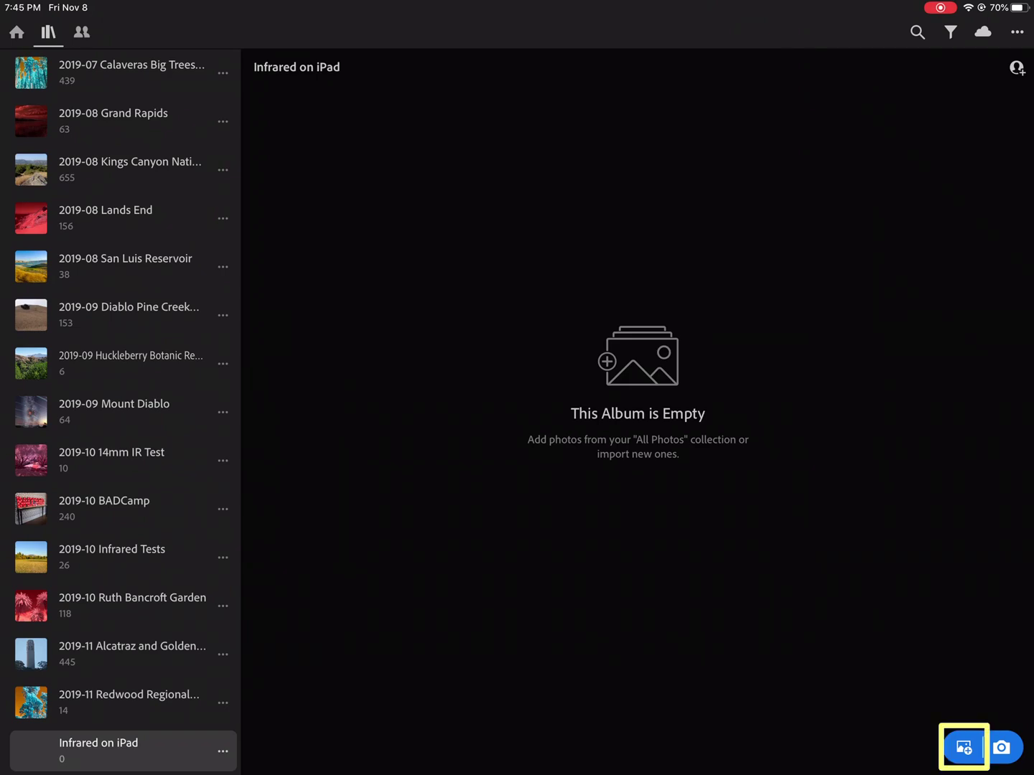
left_click(963, 747)
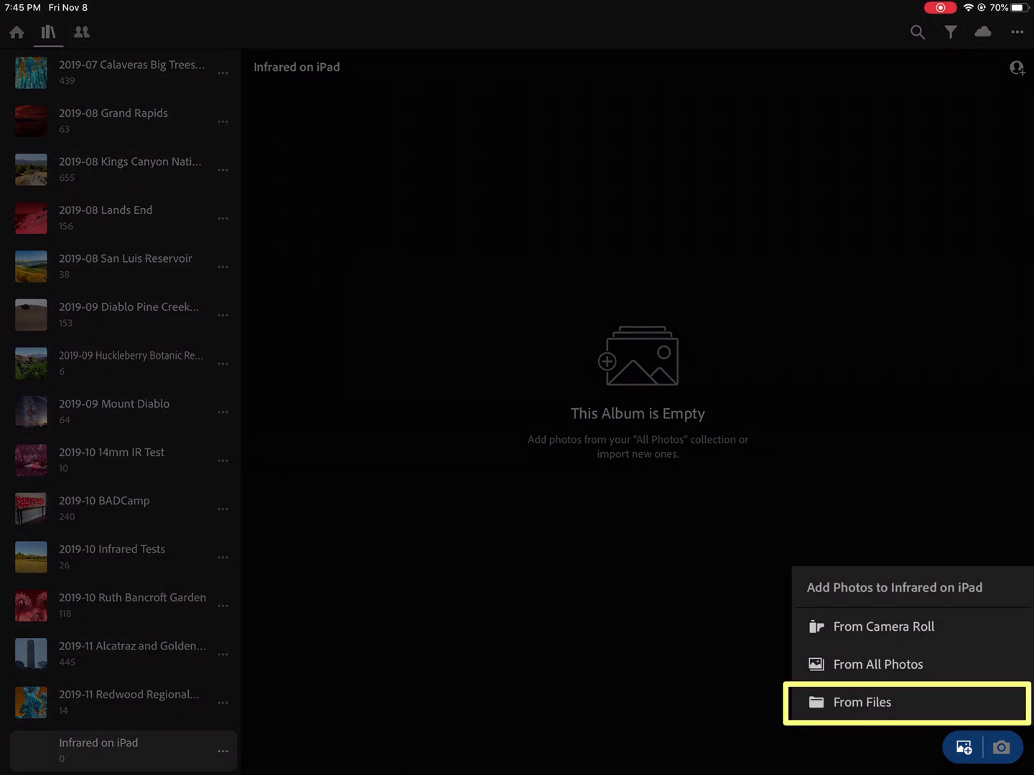
left_click(862, 701)
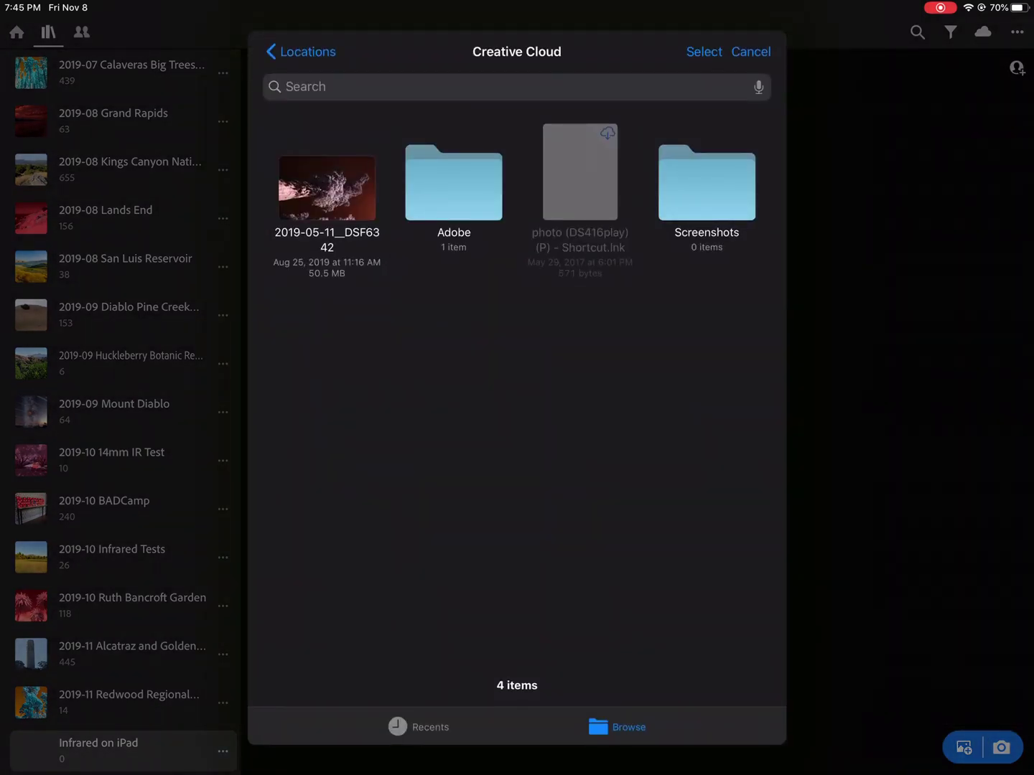
left_click(327, 206)
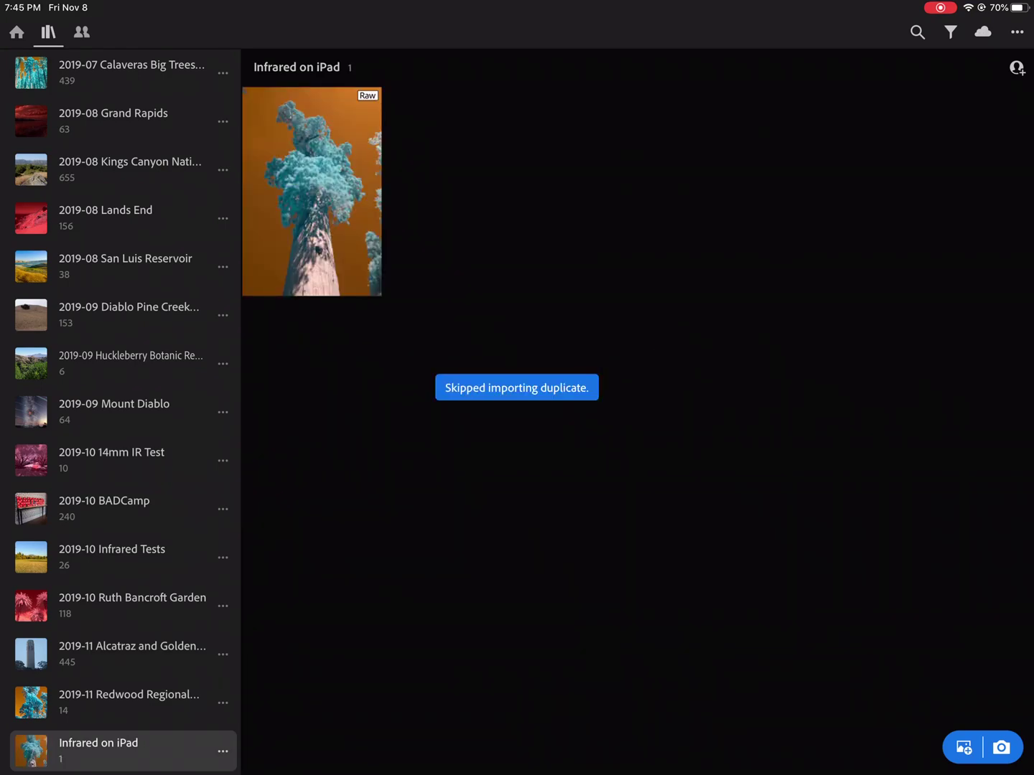
left_click(312, 191)
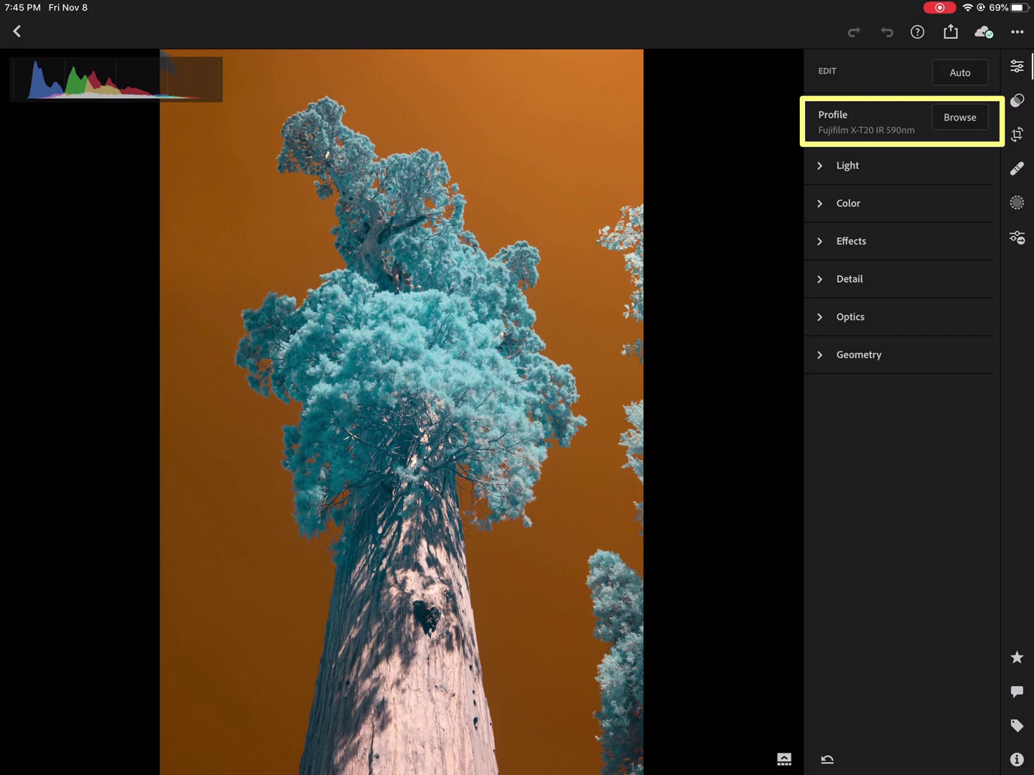
- Preview several Fujifilm X-T20 infrared profiles, then reapply the IR 590nm profile
left_click(959, 116)
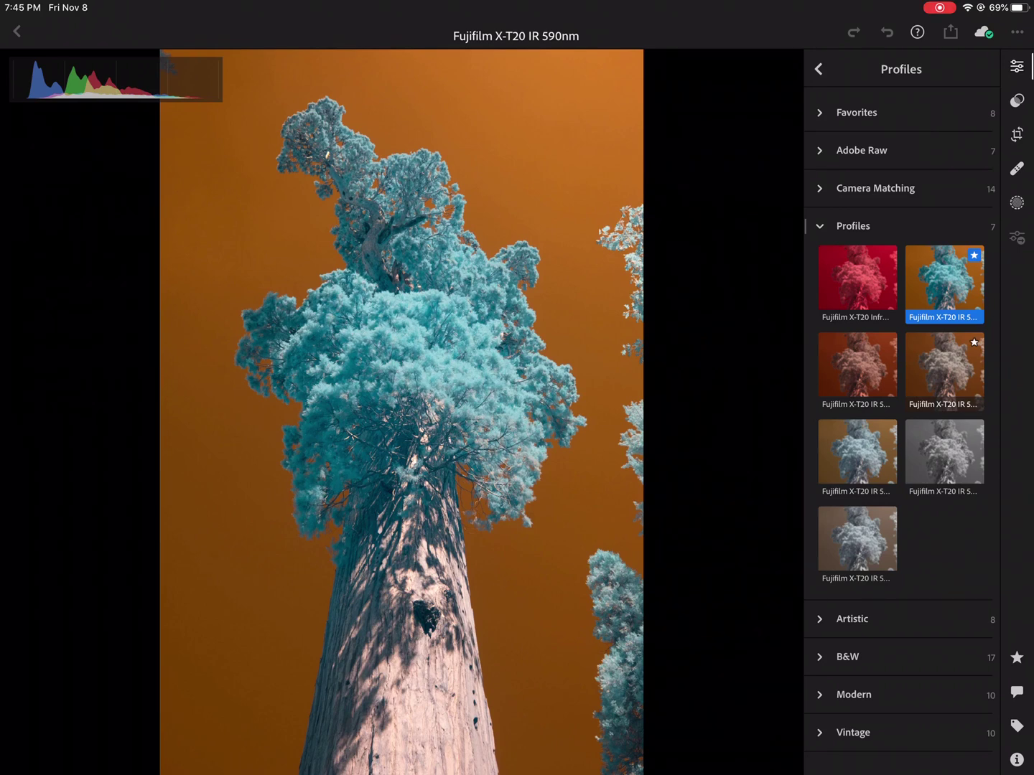
left_click(857, 279)
left_click(856, 363)
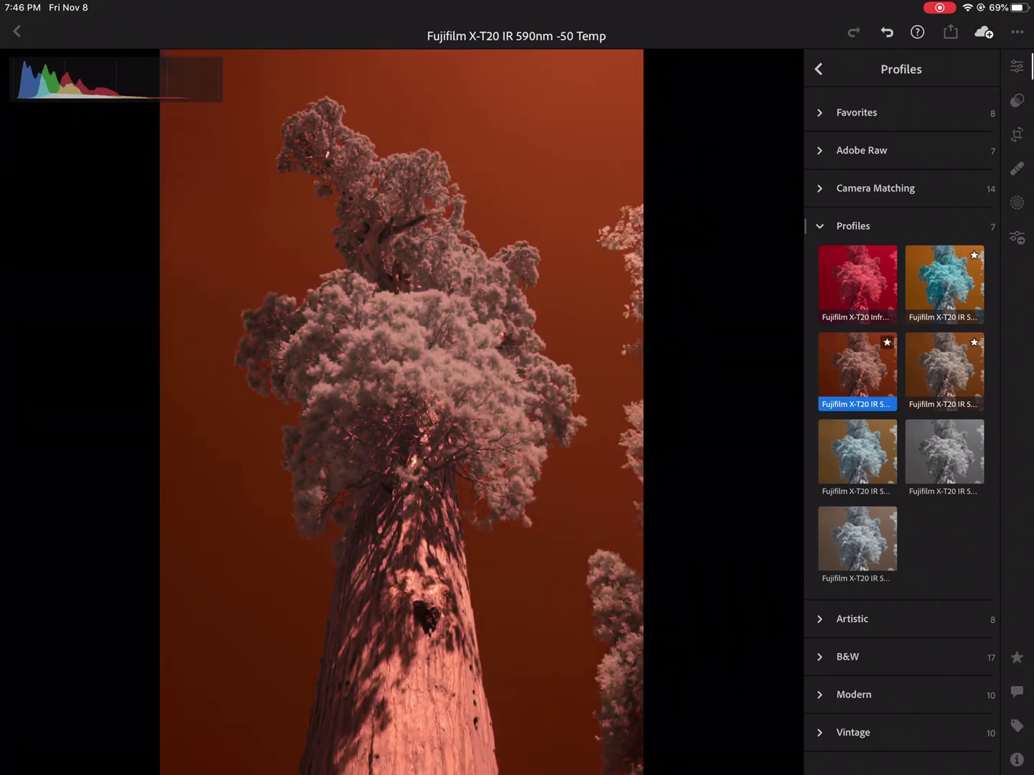
left_click(944, 364)
left_click(857, 278)
left_click(944, 278)
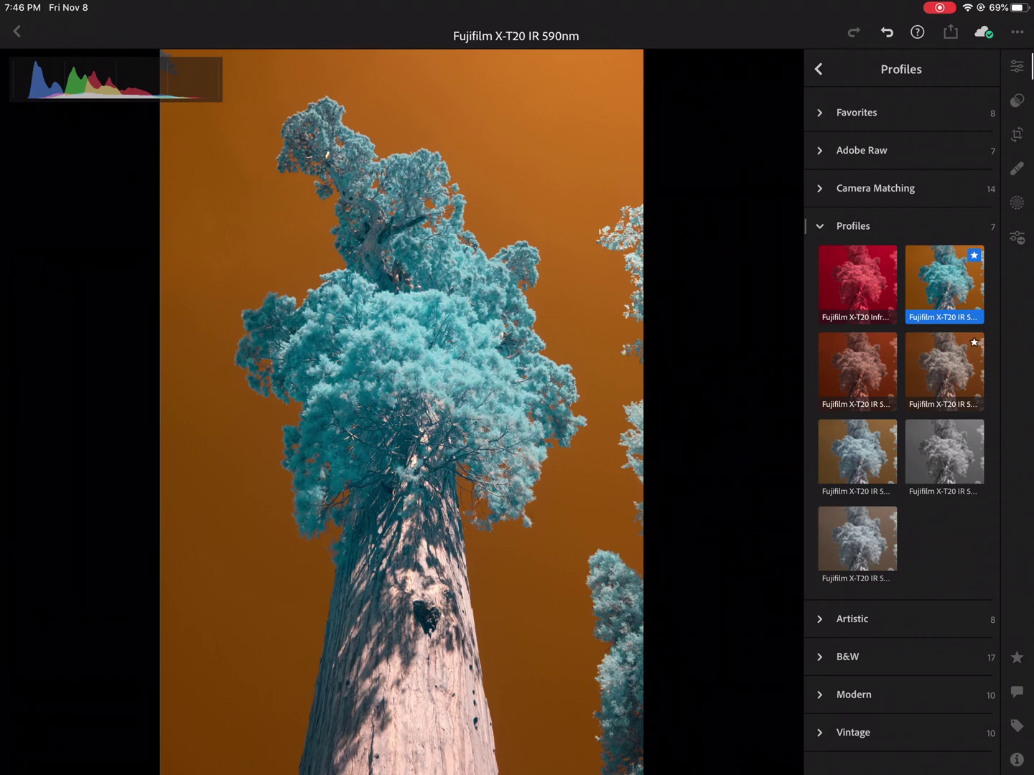
left_click(818, 68)
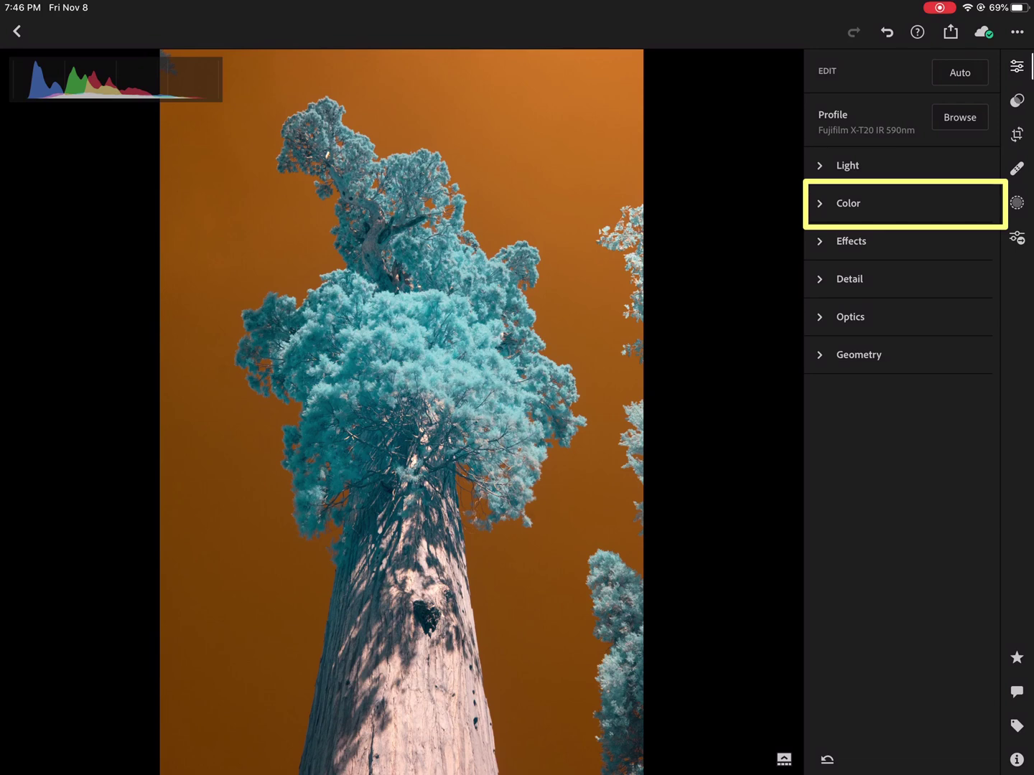
- Sample white balance from the sequoia trunk, giving Temp 50000K and Tint -3
left_click(848, 203)
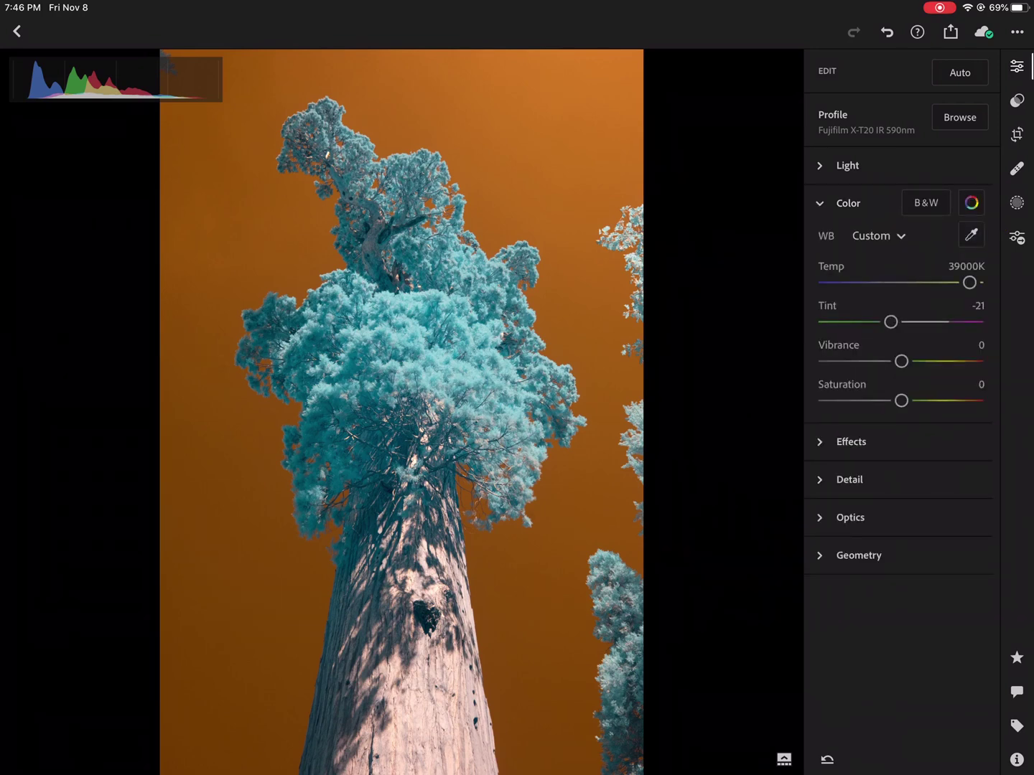
left_click(971, 235)
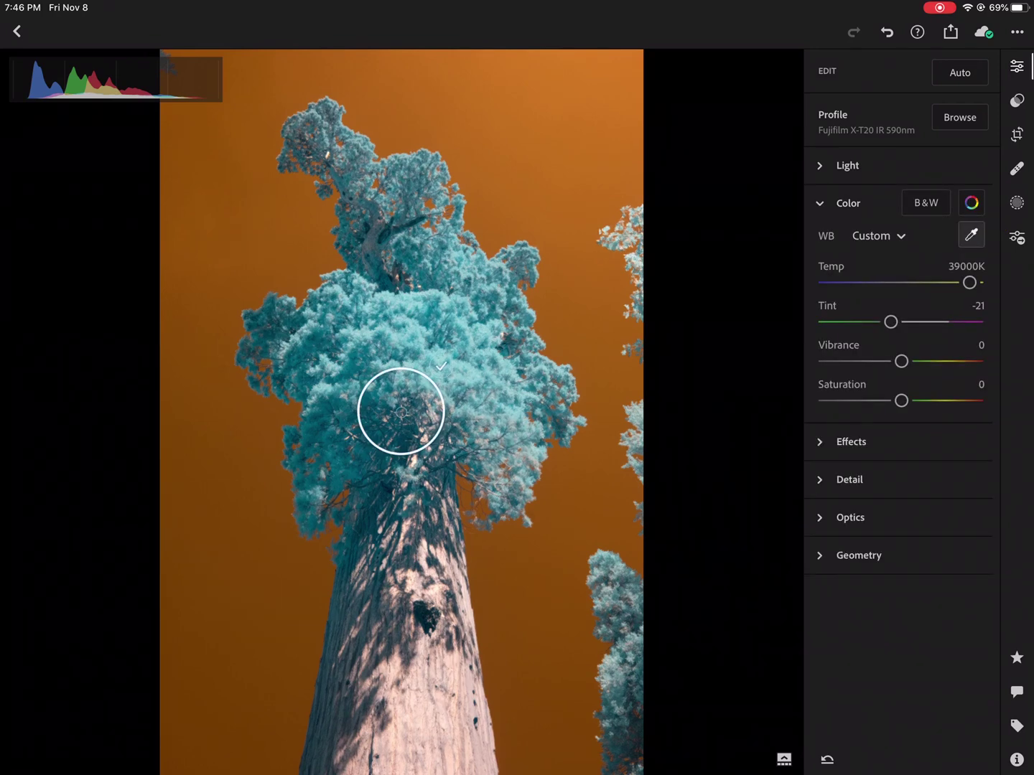
left_click_drag(401, 411, 401, 635)
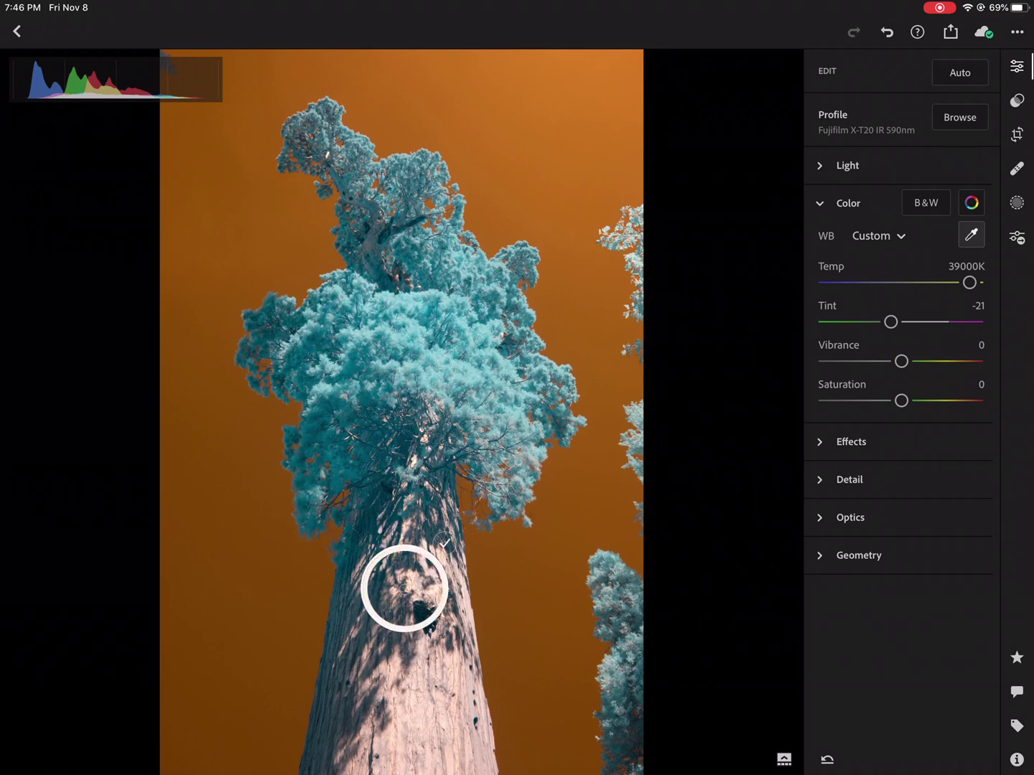
mouse_move(401, 635)
left_mouse_down()
mouse_move(415, 648)
mouse_move(405, 639)
left_mouse_up()
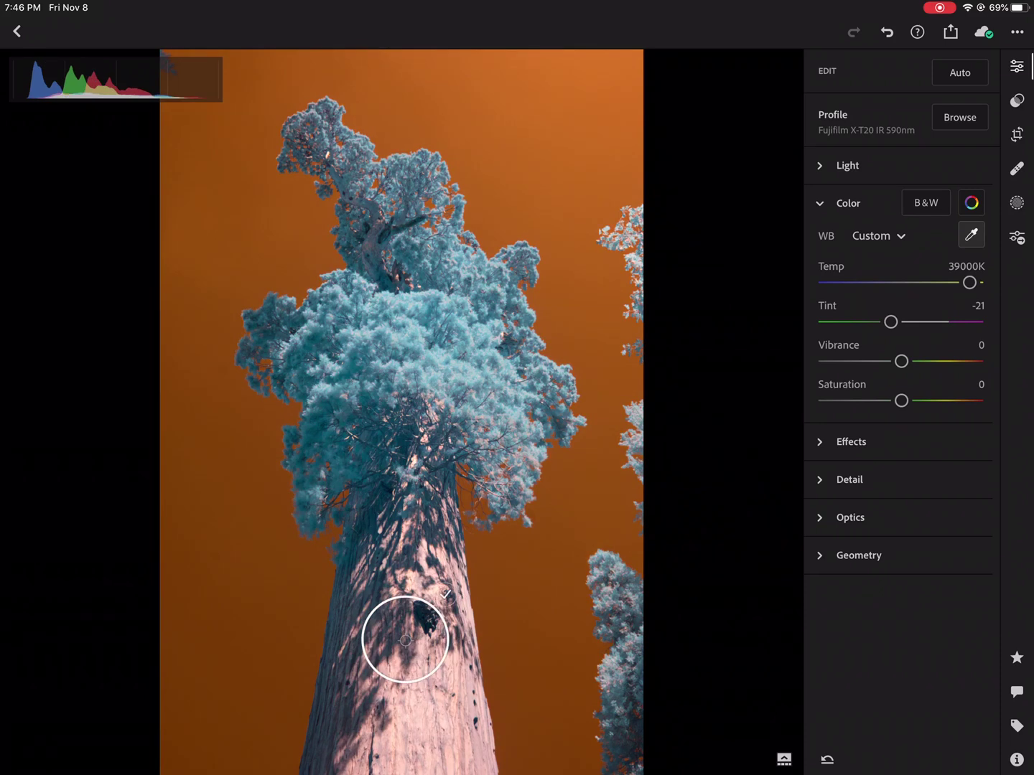
left_click(446, 594)
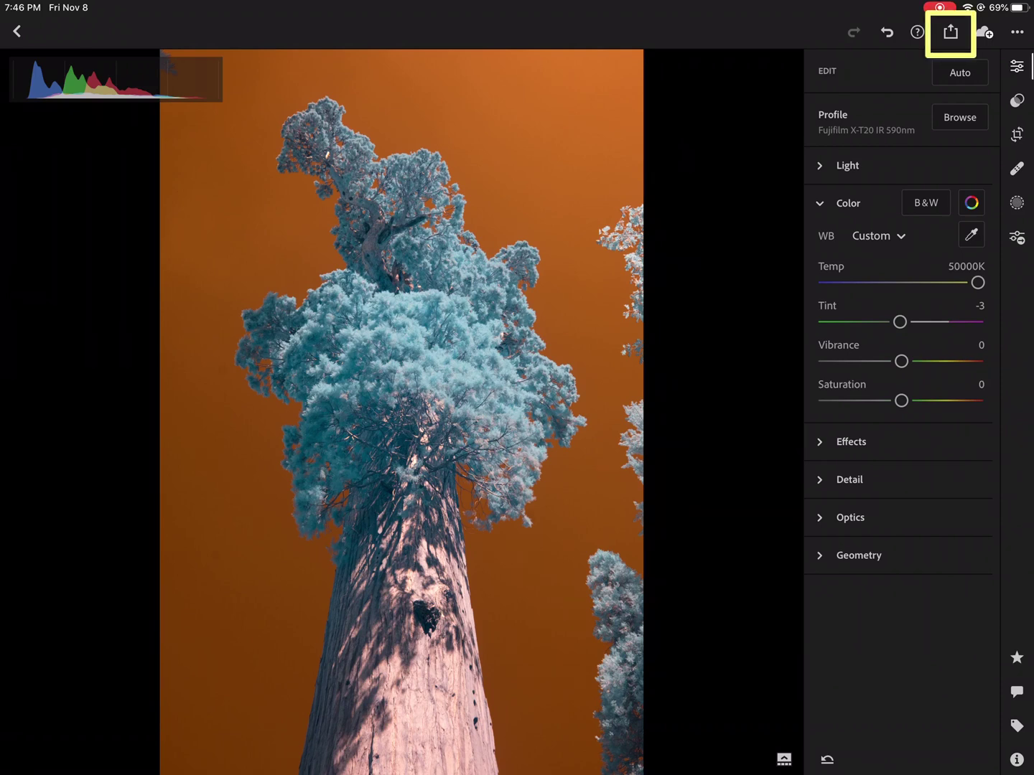
- Export the photo via Open In at Maximum available size as a 4.8 MB JPEG
left_click(950, 31)
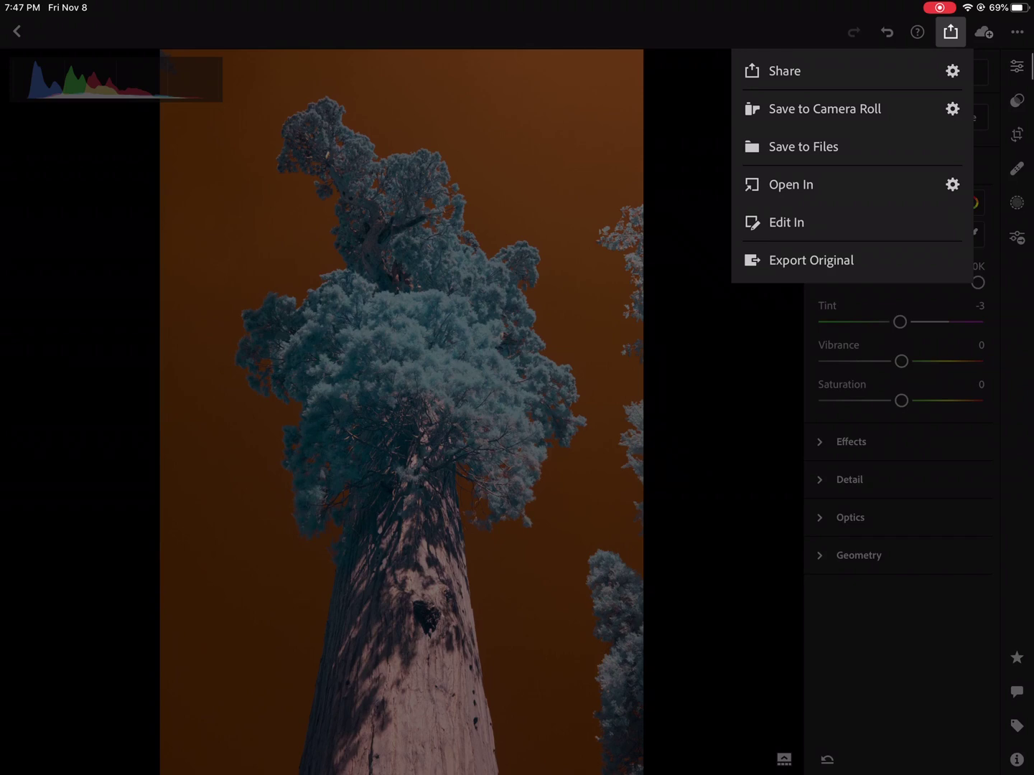
left_click(790, 183)
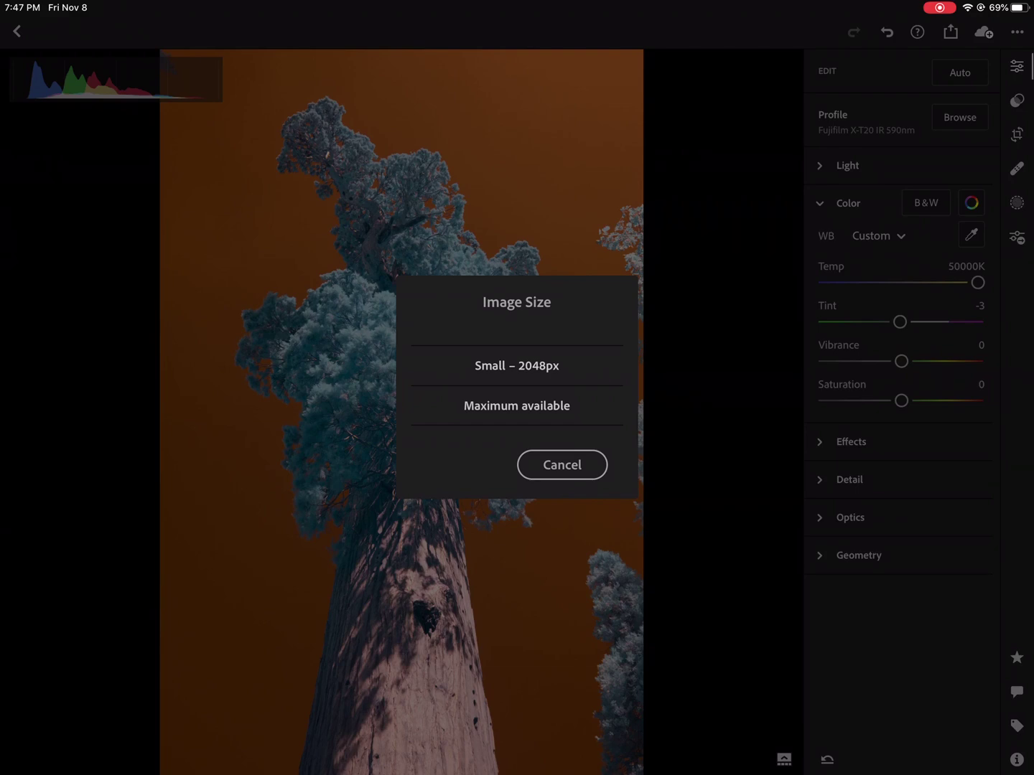
left_click(517, 405)
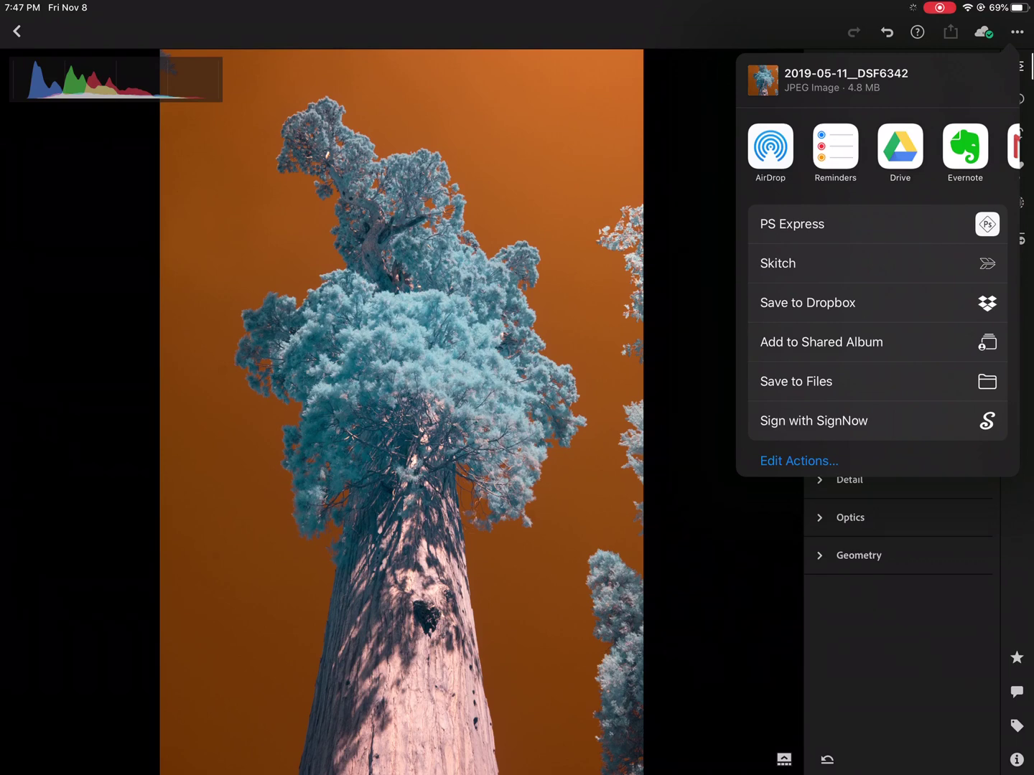
scroll(876, 149, "right", 5)
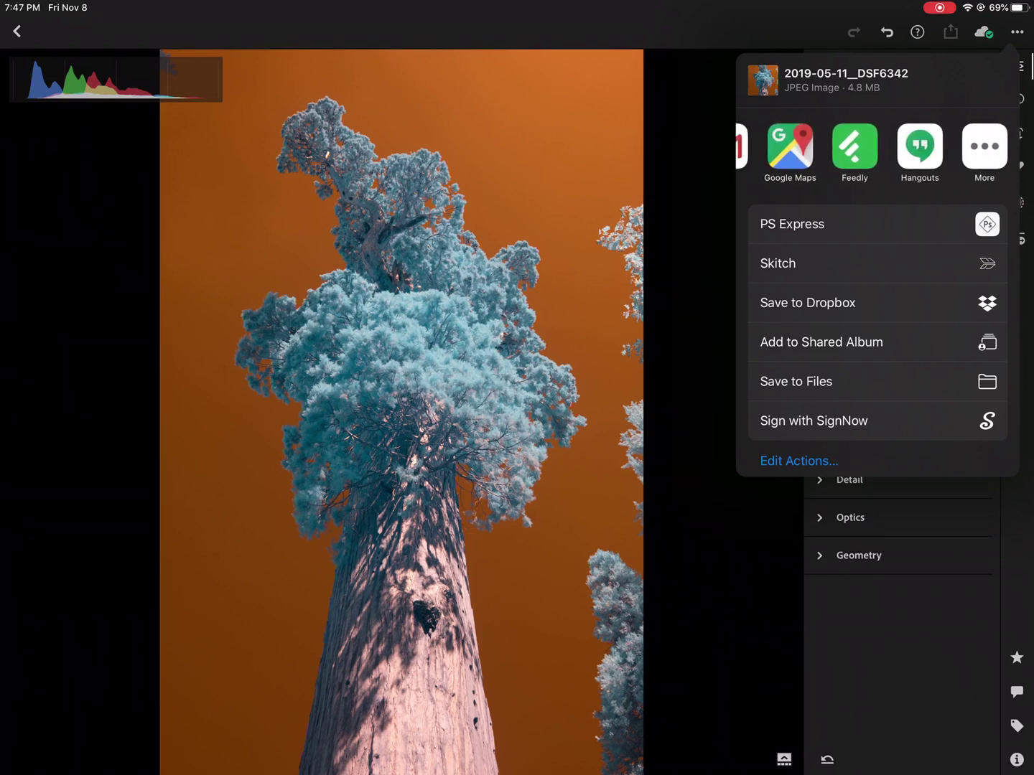
- Choose Copy to Photoshop from the share sheet's full app list
left_click(984, 145)
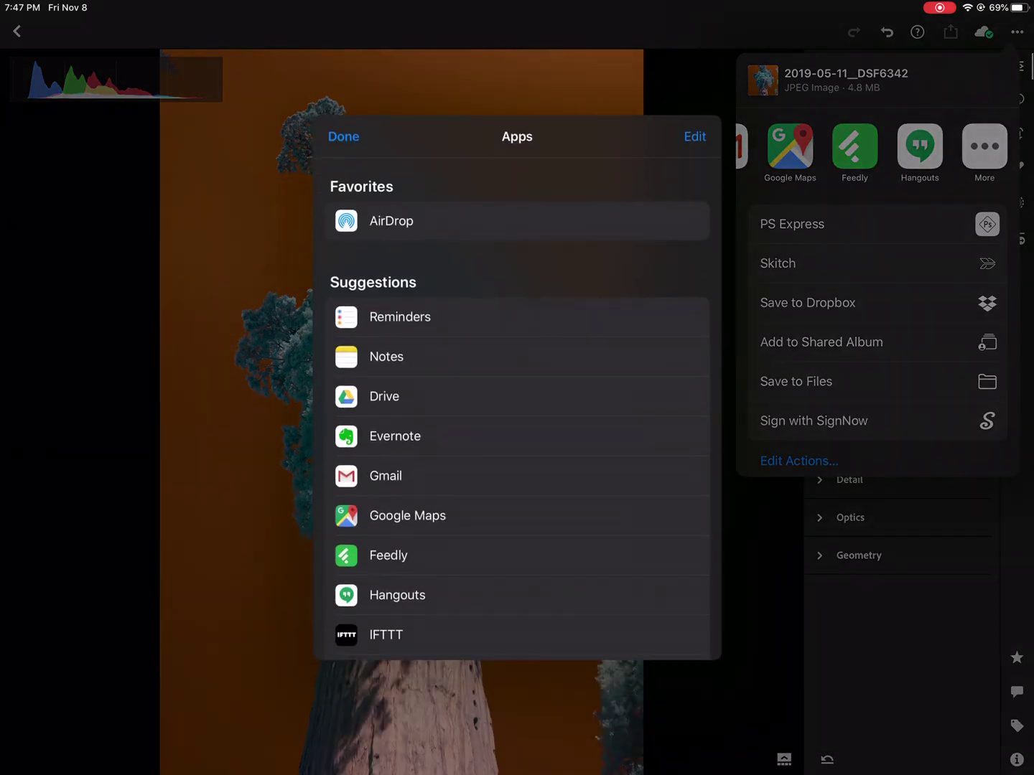
scroll(517, 404, "down", 5)
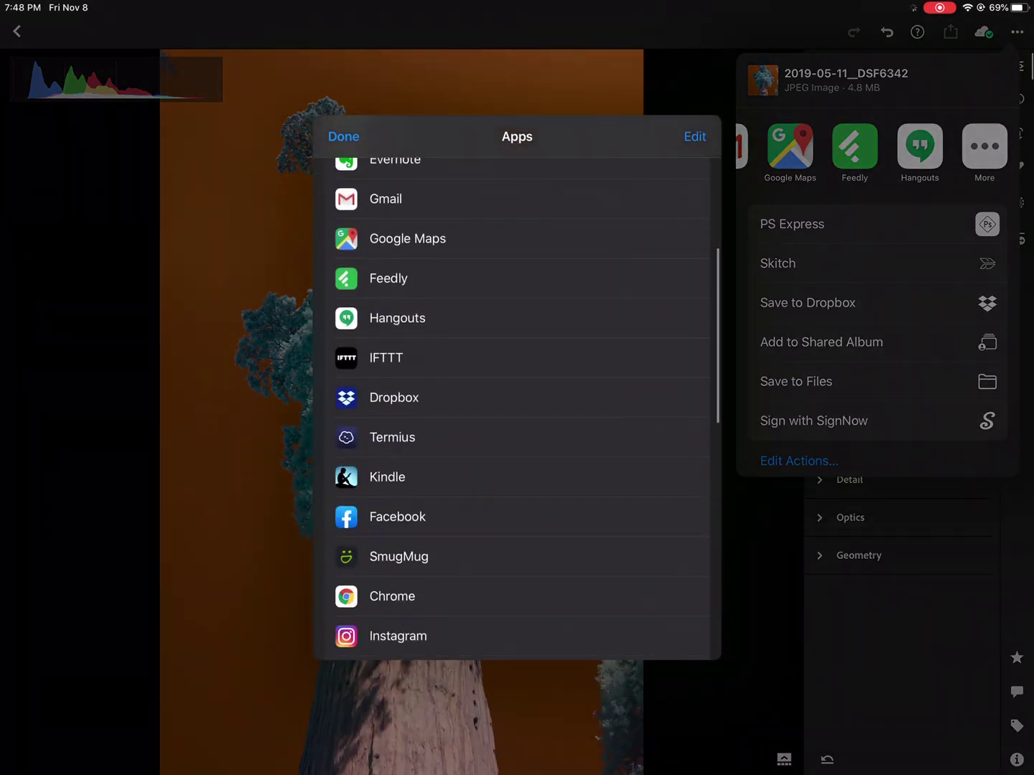
scroll(517, 404, "down", 4)
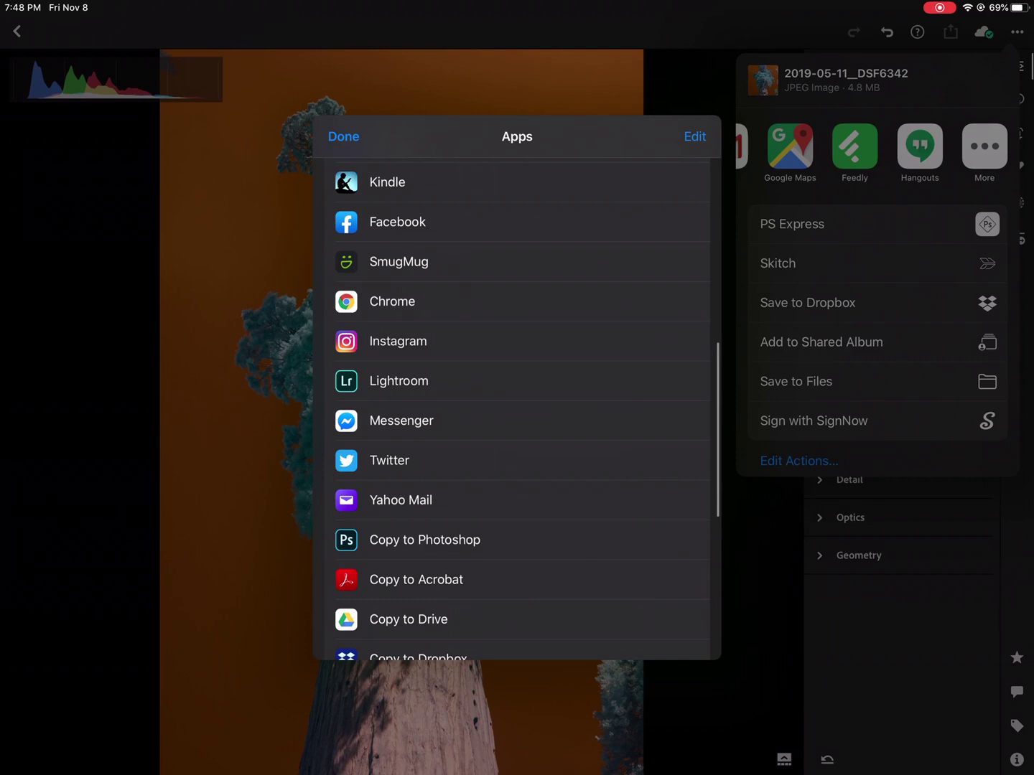
left_click(424, 539)
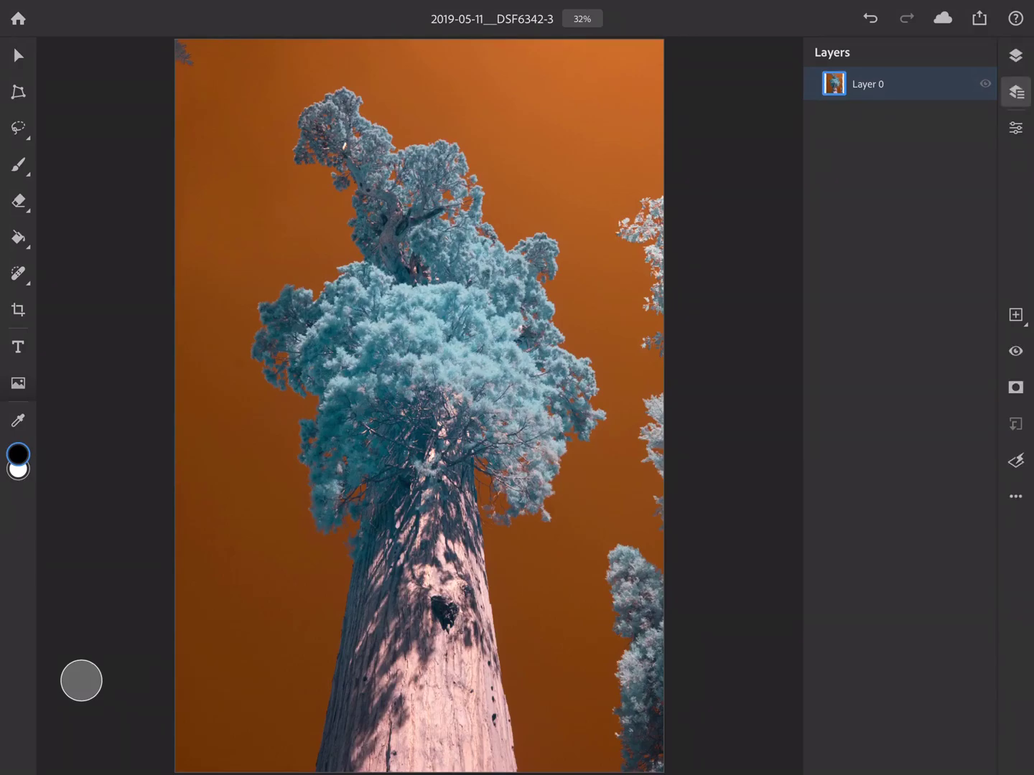
- Heal away the top-left branch and right-edge foliage with a size-902 Healing Brush
key("j")
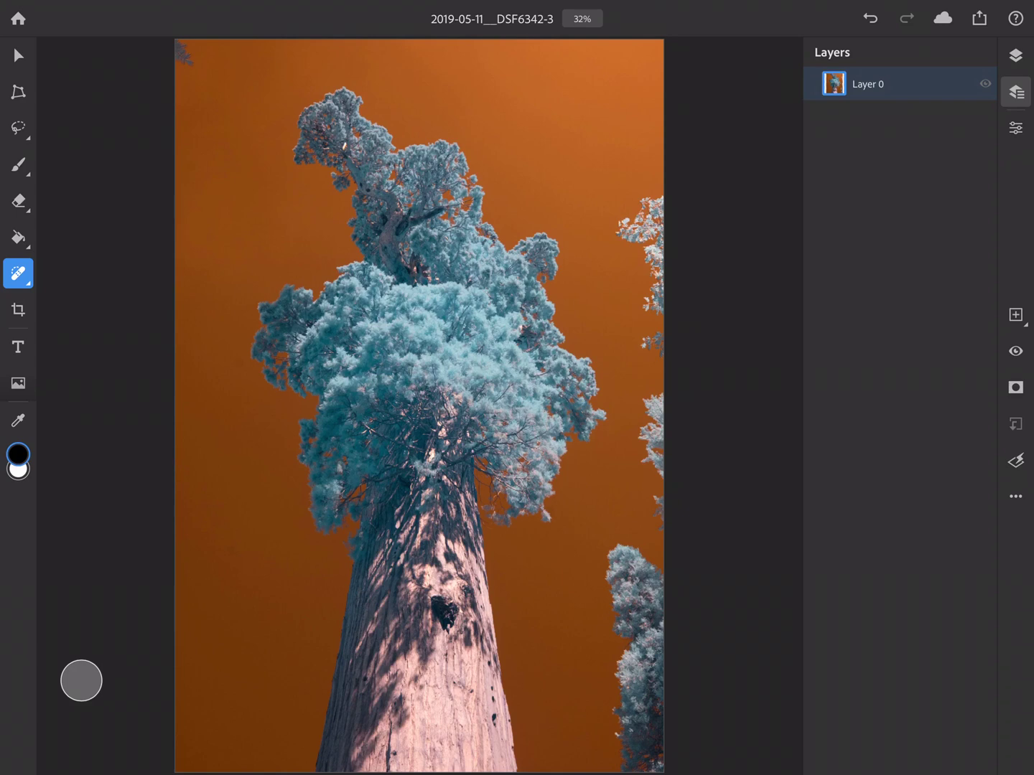
left_click(18, 273)
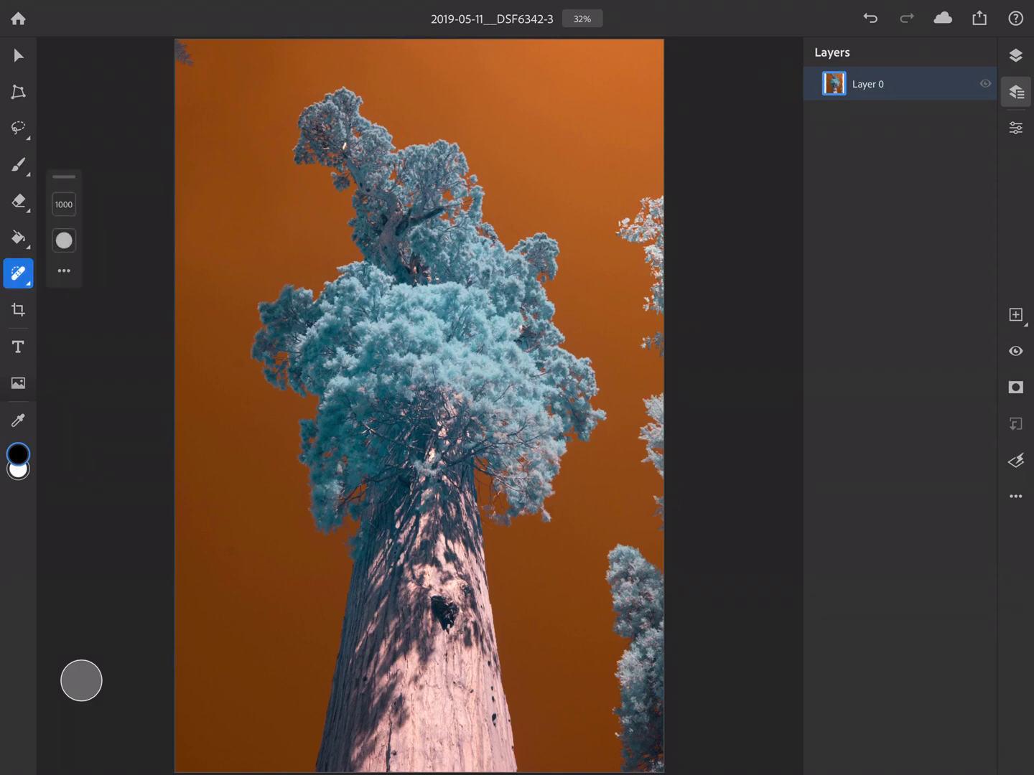
left_click_drag(64, 204, 64, 194)
left_click_drag(193, 61, 199, 48)
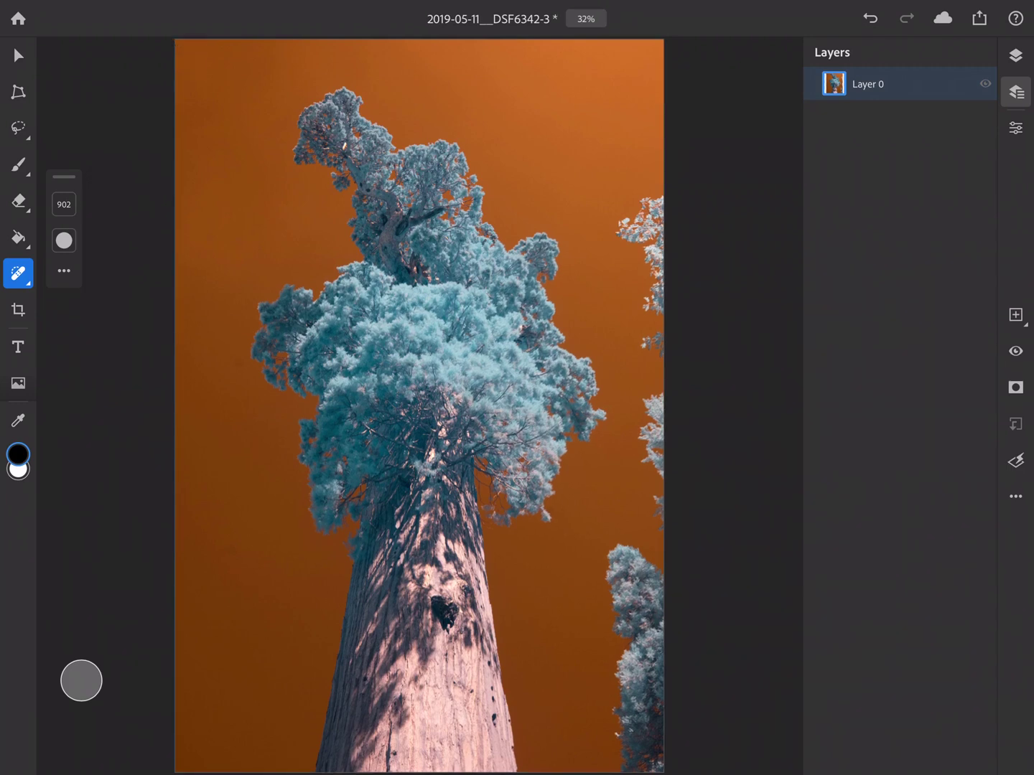
mouse_move(654, 206)
left_mouse_down()
mouse_move(641, 197)
mouse_move(622, 227)
mouse_move(643, 279)
mouse_move(646, 359)
left_mouse_up()
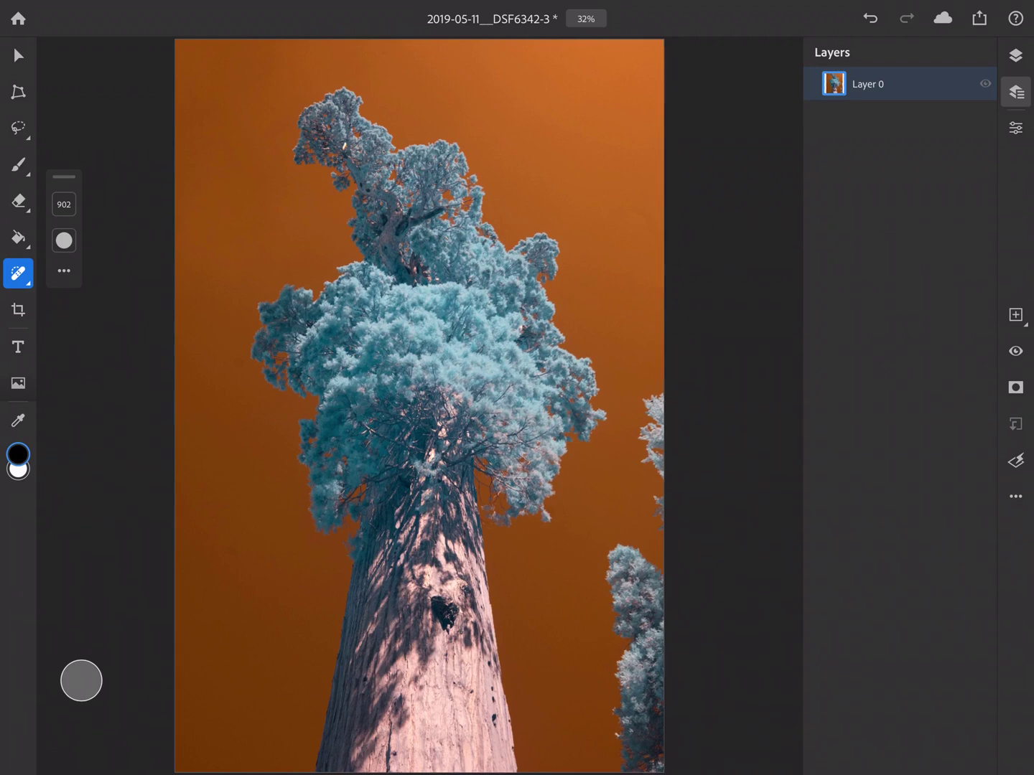
left_click_drag(650, 379, 649, 557)
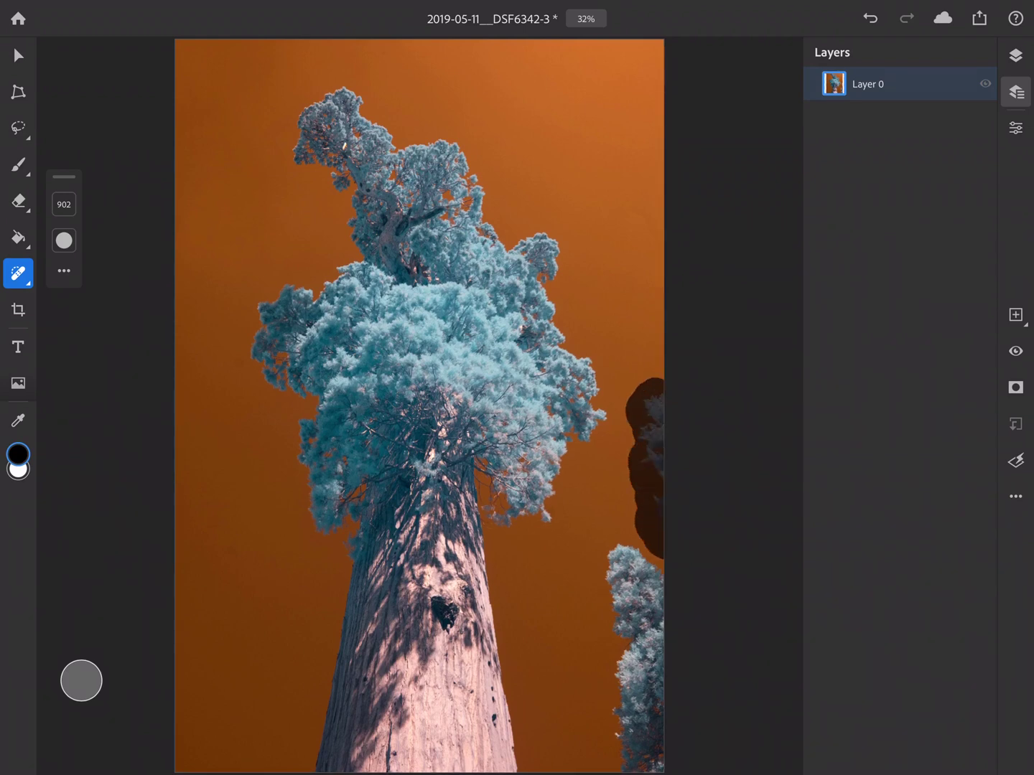
mouse_move(650, 578)
left_mouse_down()
mouse_move(639, 582)
mouse_move(646, 557)
mouse_move(609, 565)
mouse_move(638, 767)
mouse_move(661, 622)
left_mouse_up()
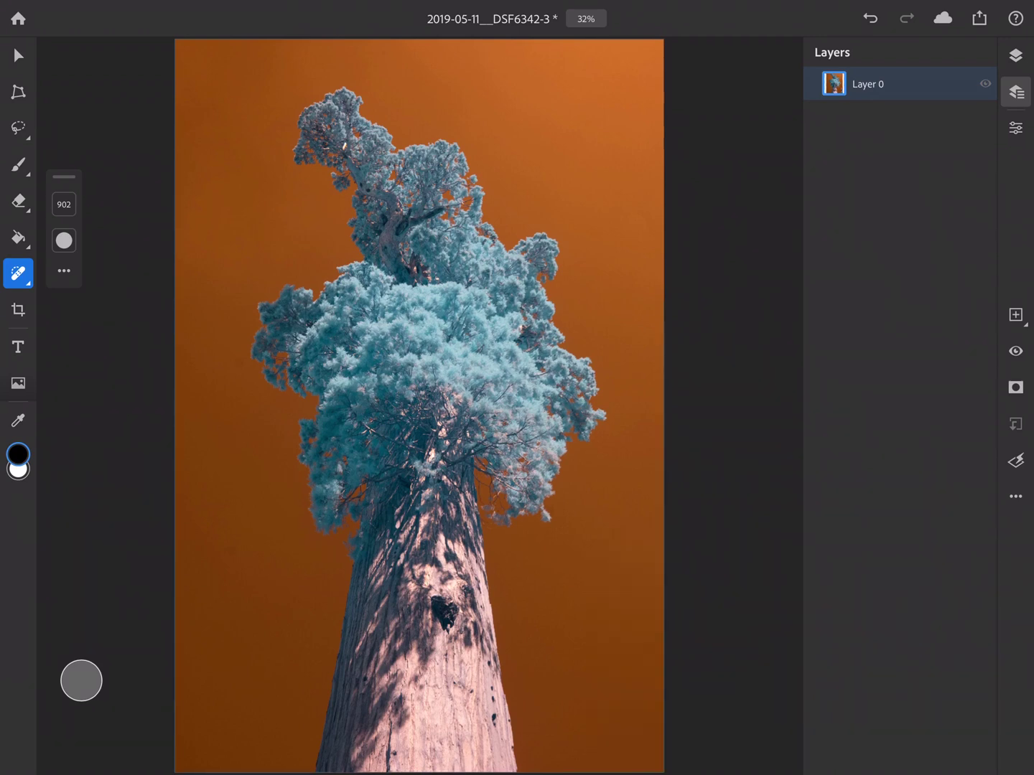
left_click(18, 55)
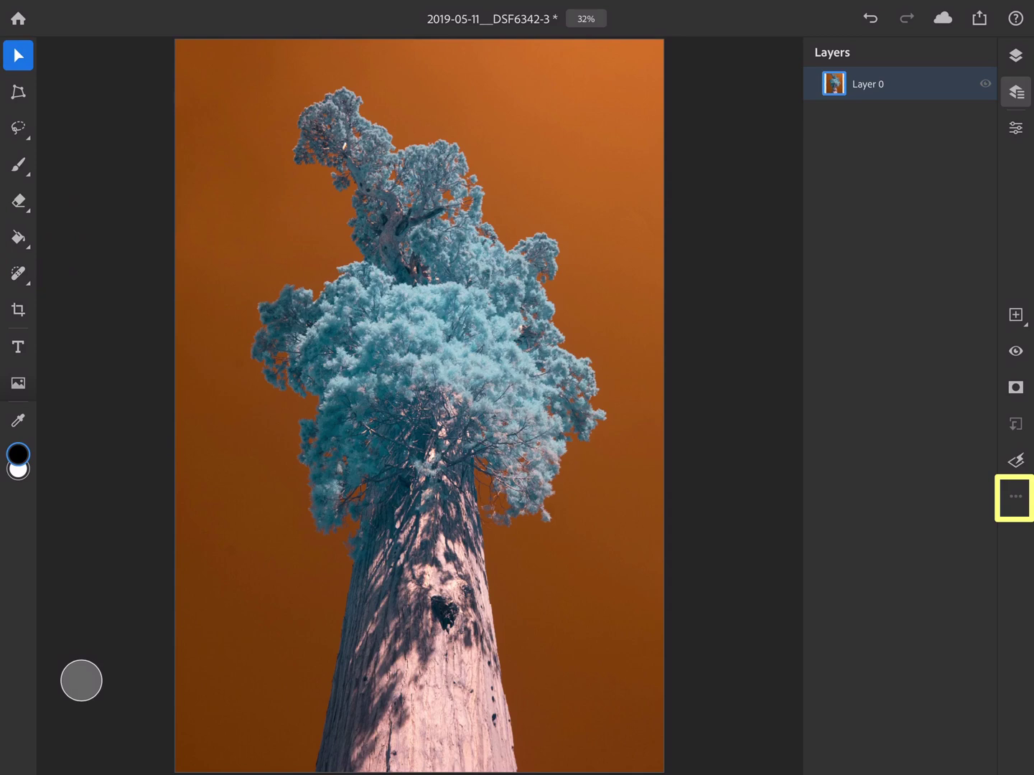
- Add a clipped Black & White adjustment to Layer 0
left_click(1015, 496)
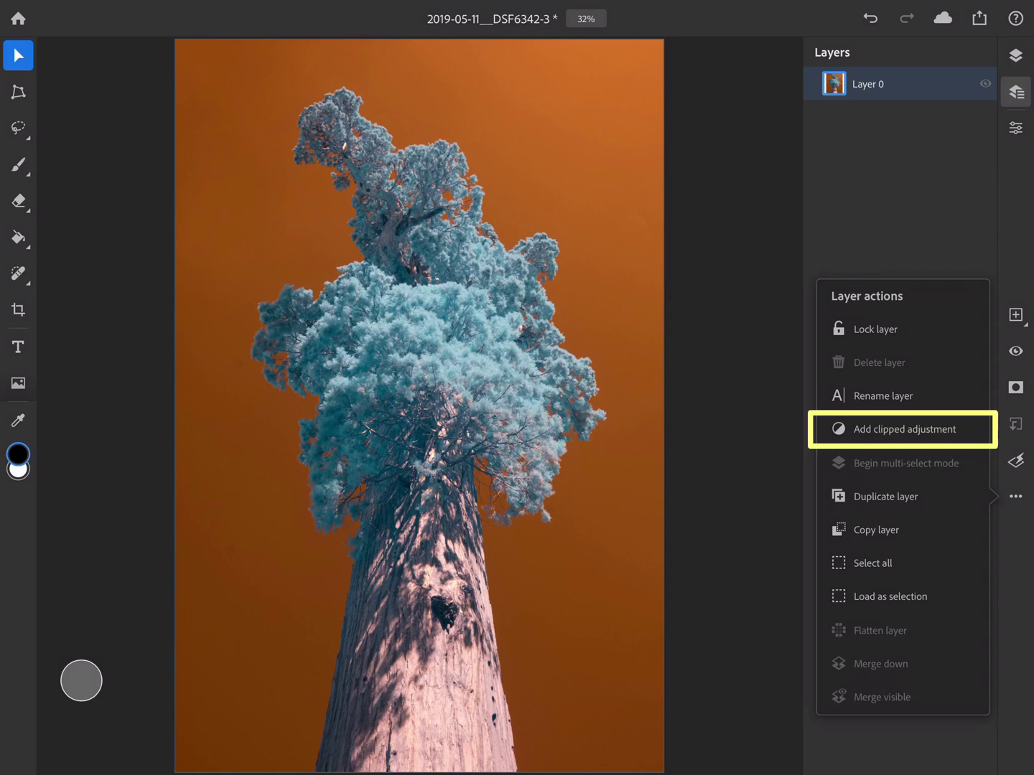
left_click(904, 429)
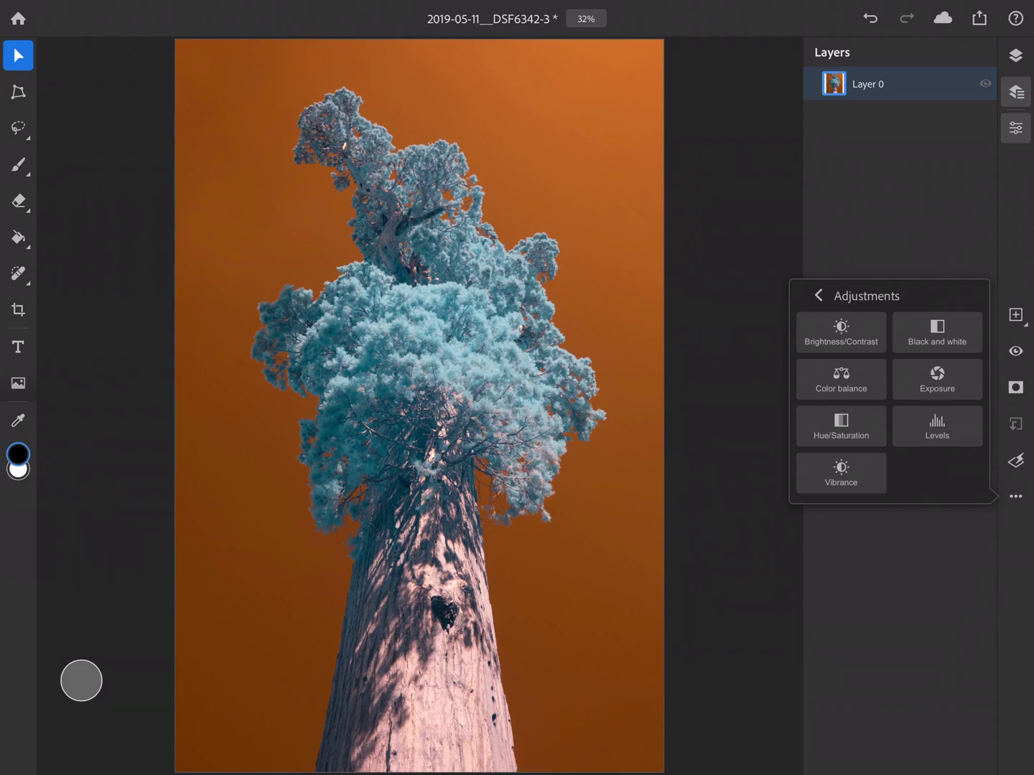
left_click(937, 331)
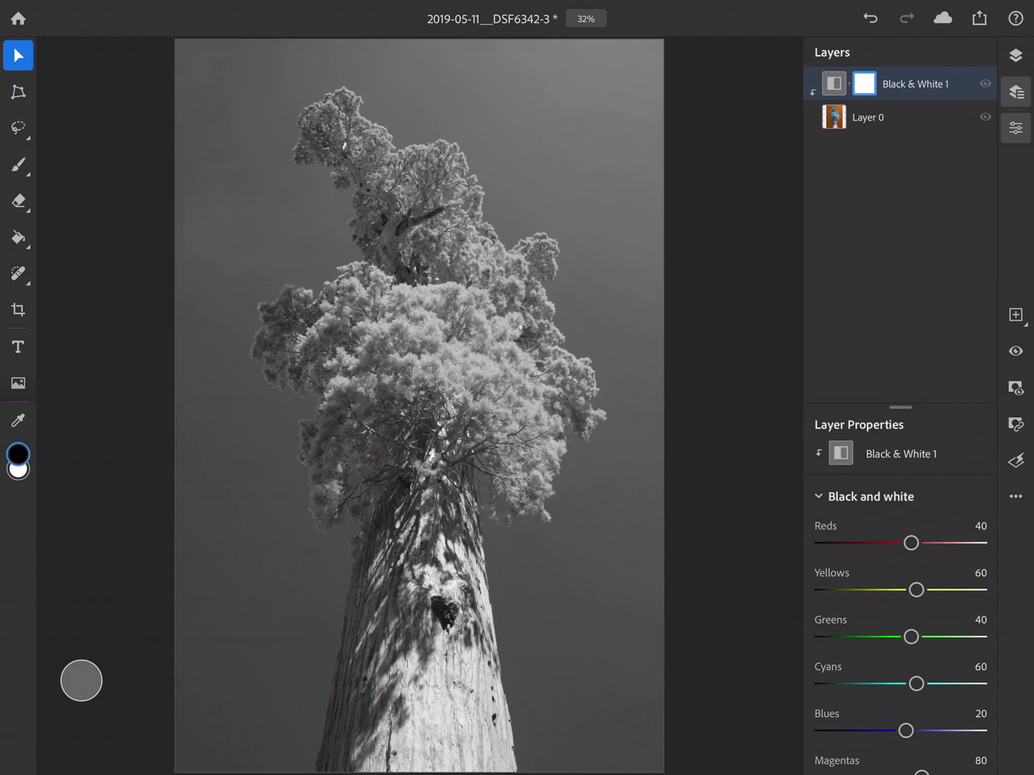
scroll(900, 565, "down", 5)
- Set the Black & White channels to Reds -65, Cyans 13 and Blues 31
mouse_move(911, 369)
left_mouse_down()
mouse_move(956, 370)
mouse_move(862, 370)
mouse_move(893, 369)
mouse_move(874, 369)
left_mouse_up()
left_click(915, 510)
mouse_move(915, 510)
left_mouse_down()
mouse_move(958, 510)
mouse_move(904, 510)
left_mouse_up()
left_click(907, 557)
mouse_move(907, 557)
left_mouse_down()
mouse_move(937, 556)
mouse_move(883, 557)
mouse_move(909, 557)
left_mouse_up()
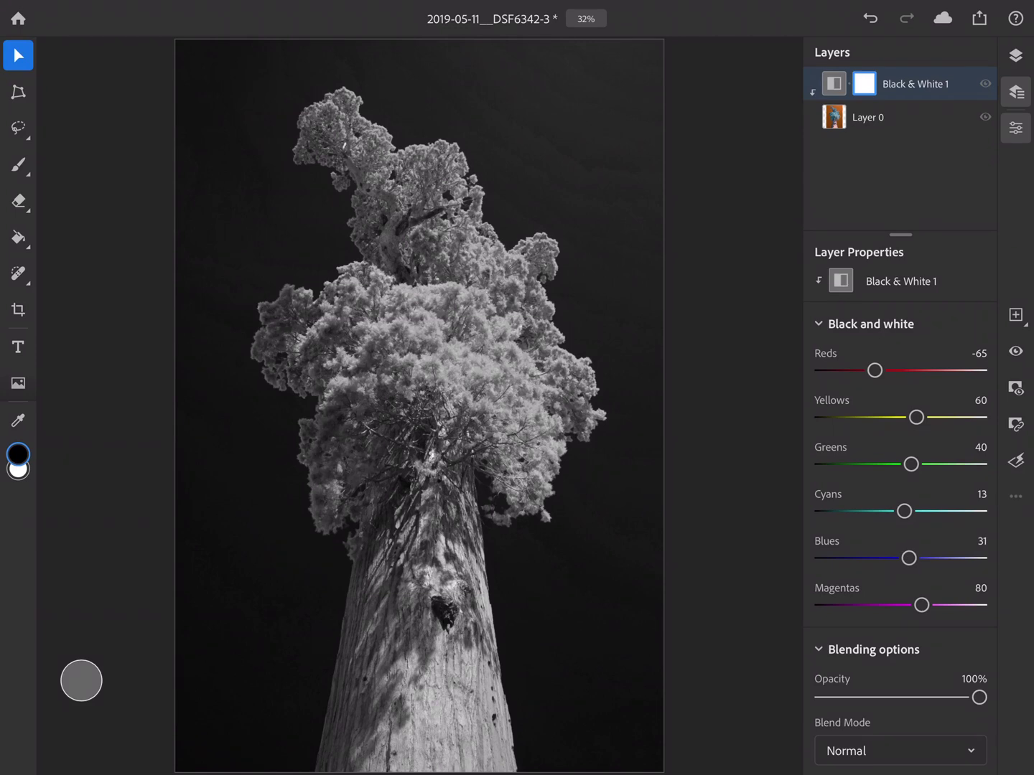
left_click(1015, 496)
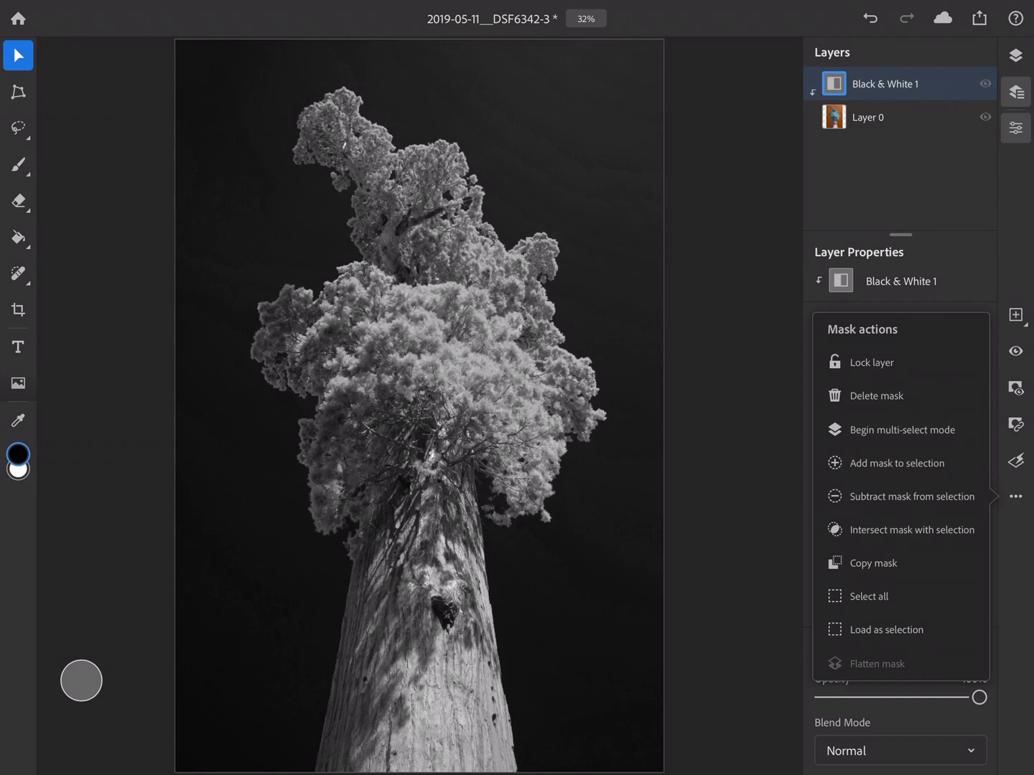
- Delete the Black & White 1 adjustment layer to restore the colour photo
left_click(1016, 496)
left_click(868, 117)
left_click(1016, 496)
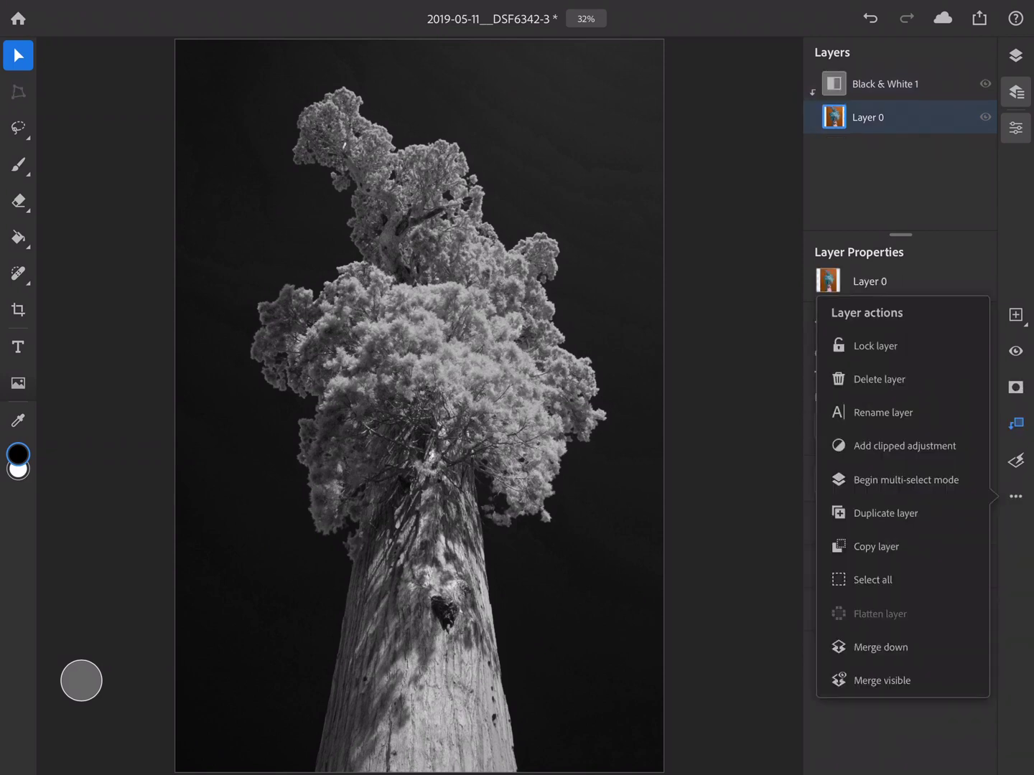
left_click(878, 379)
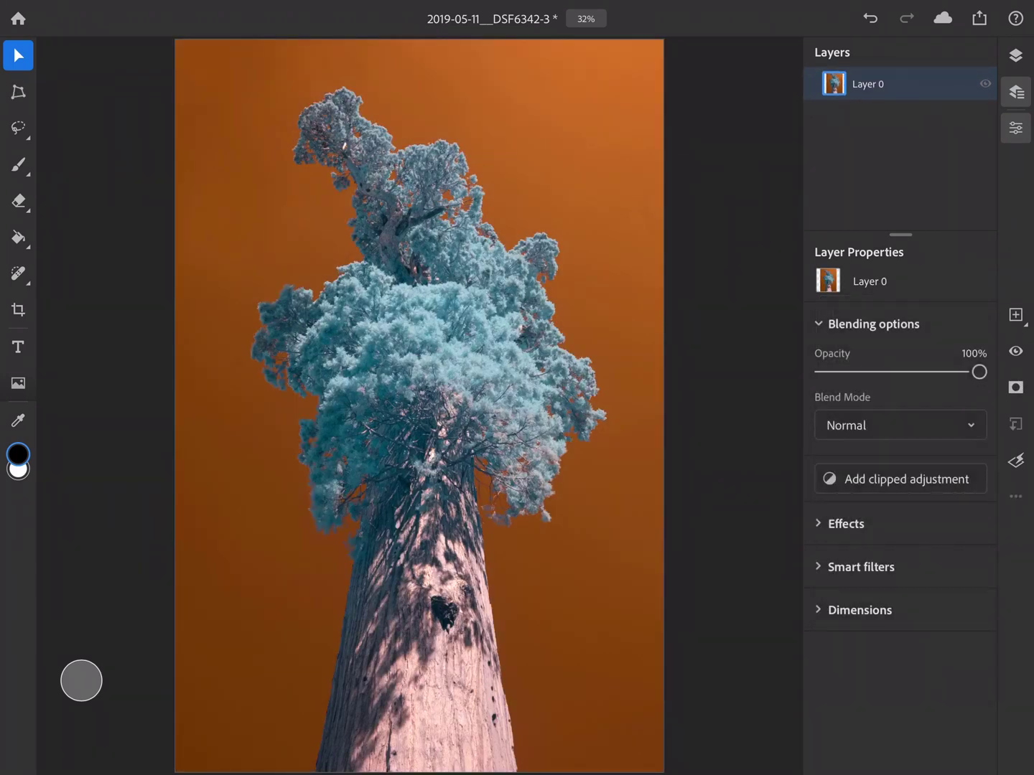
- Add a clipped Hue/Saturation adjustment to Layer 0
left_click(1015, 496)
left_click(904, 429)
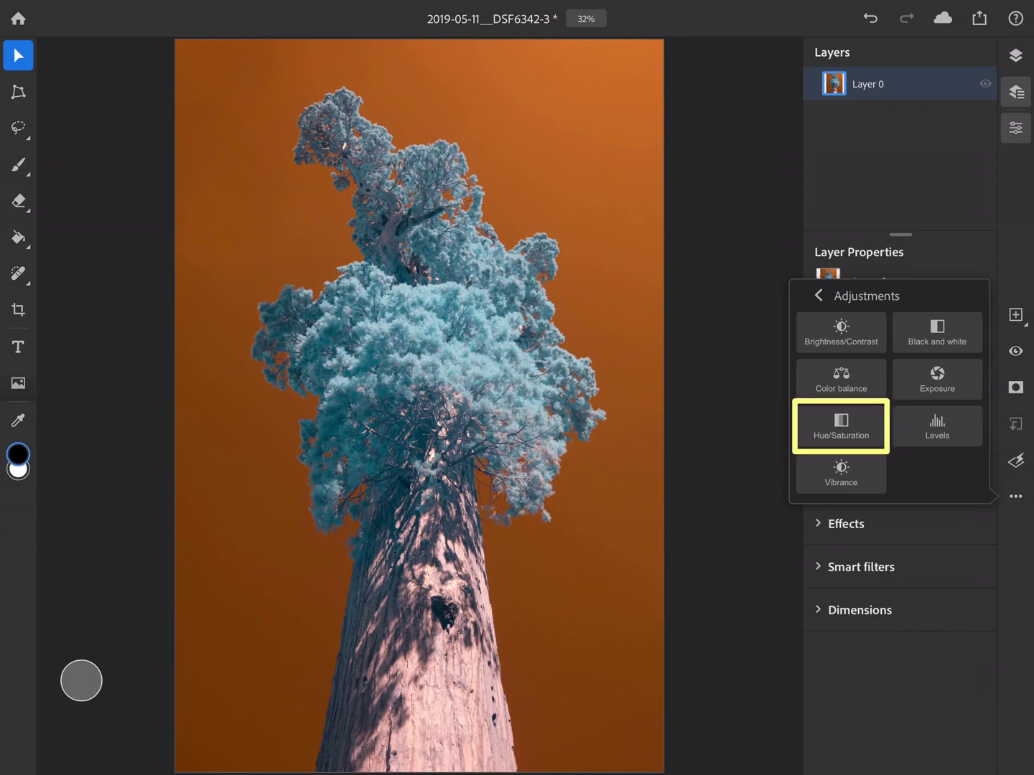
left_click(841, 427)
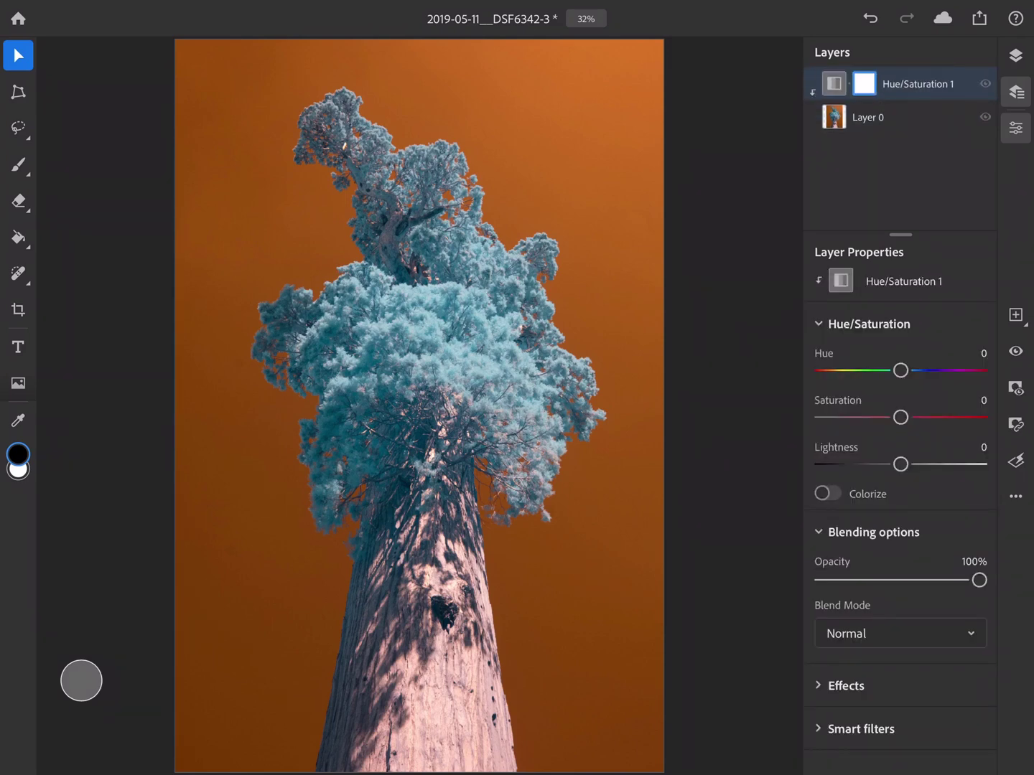
- Set the clipped Hue/Saturation hue to 180, turning the sky blue and the foliage pink
left_click_drag(900, 370, 979, 370)
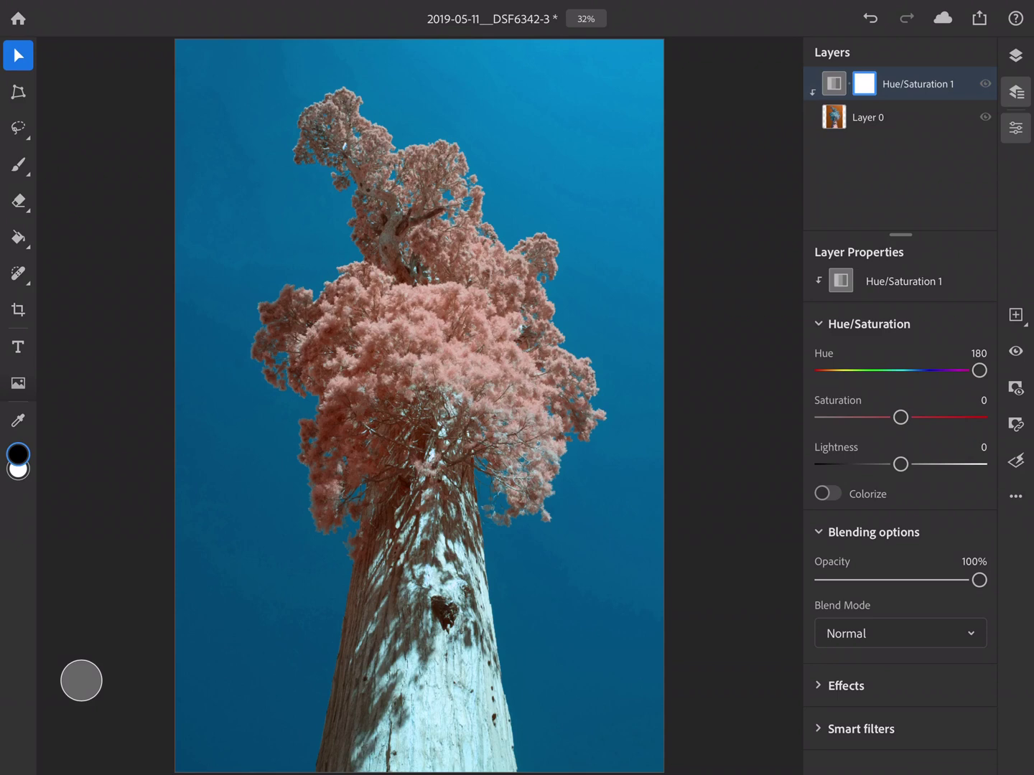
scroll(649, 89, "up", 5)
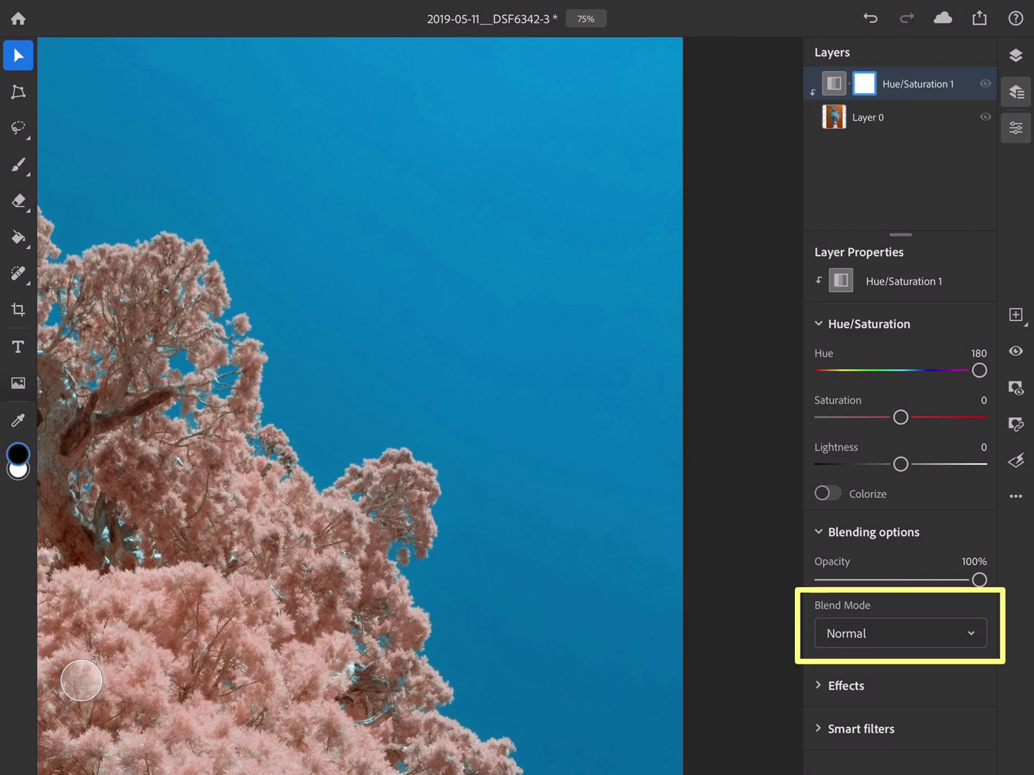
- Set Hue/Saturation 1 to Hue blend mode and fit the whole sequoia in view
left_click(899, 633)
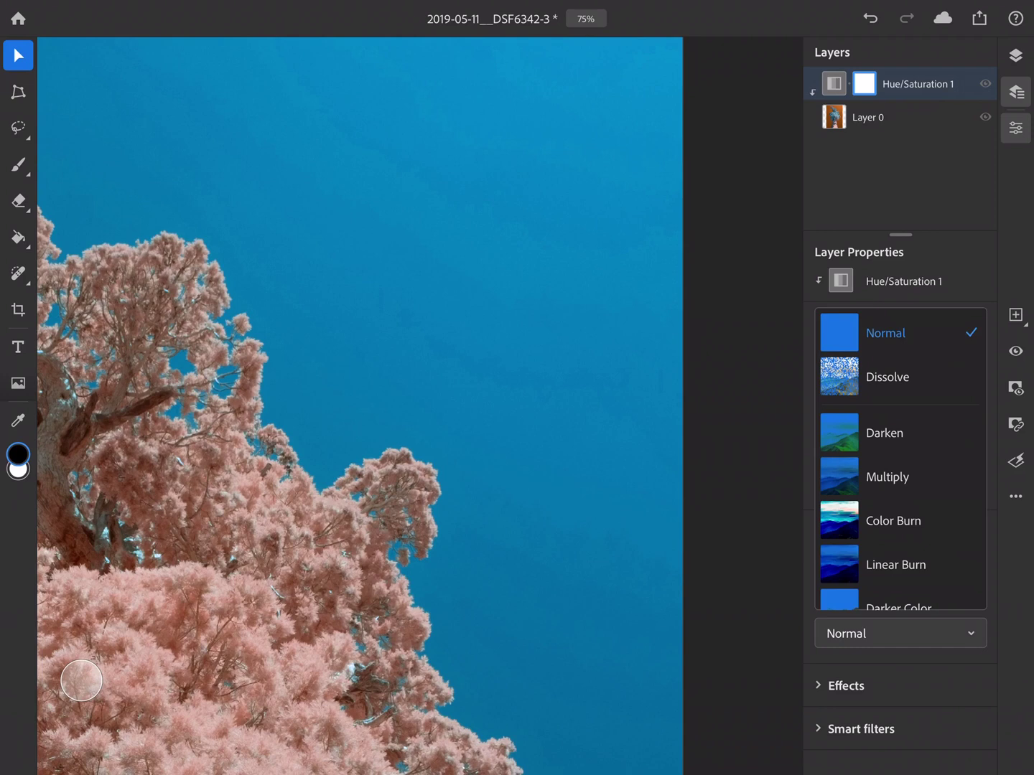
key("Escape")
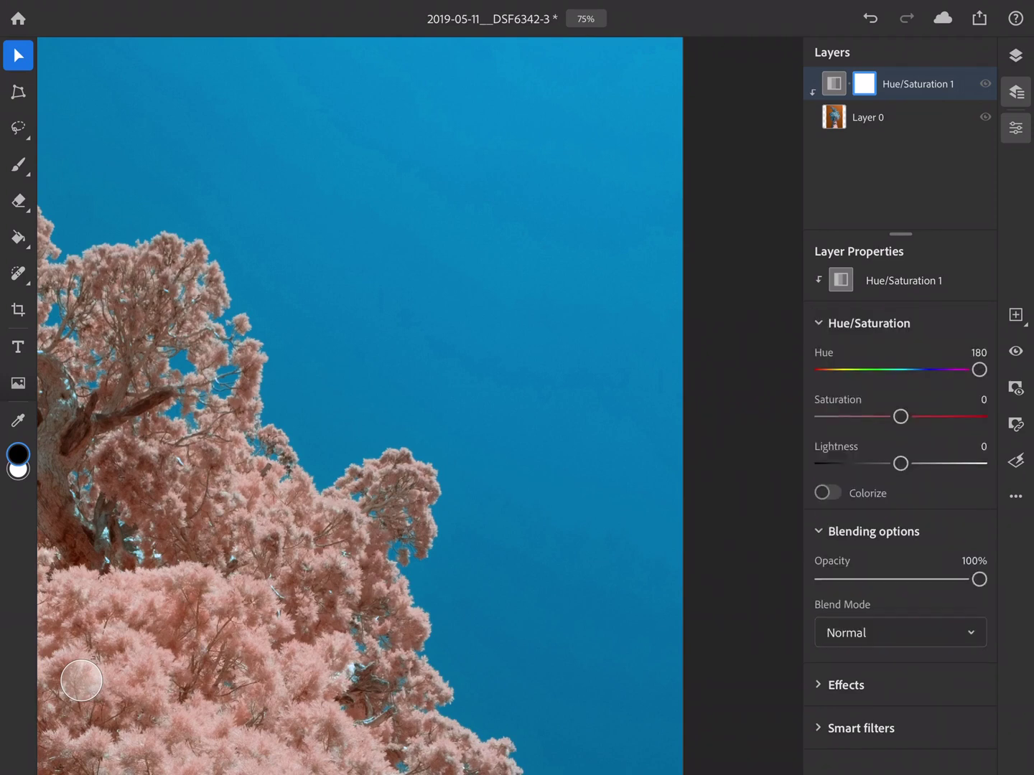
scroll(901, 485, "down", 1)
scroll(900, 484, "up", 2)
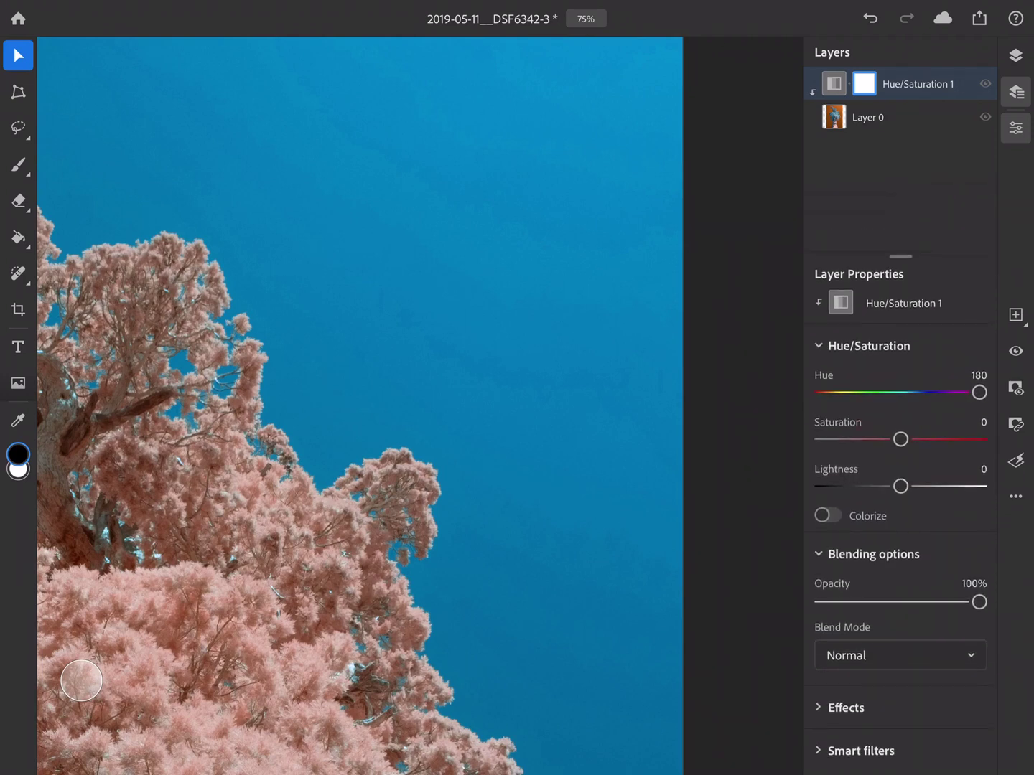
scroll(900, 484, "down", 2)
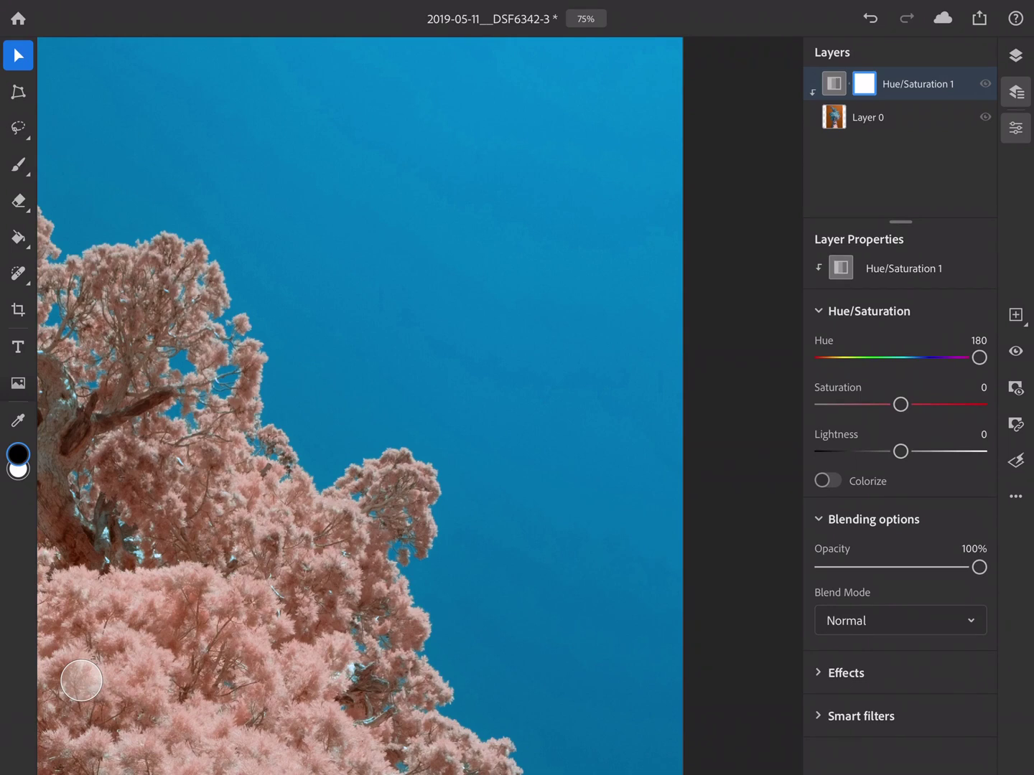
scroll(900, 484, "down", 1)
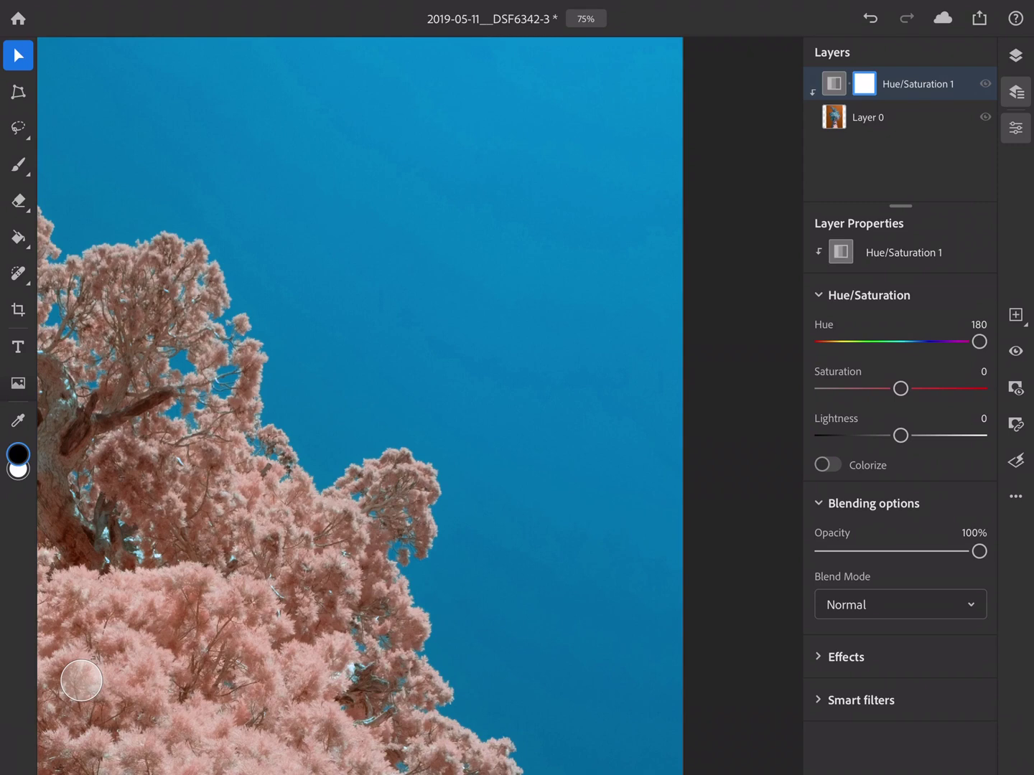
left_click(900, 605)
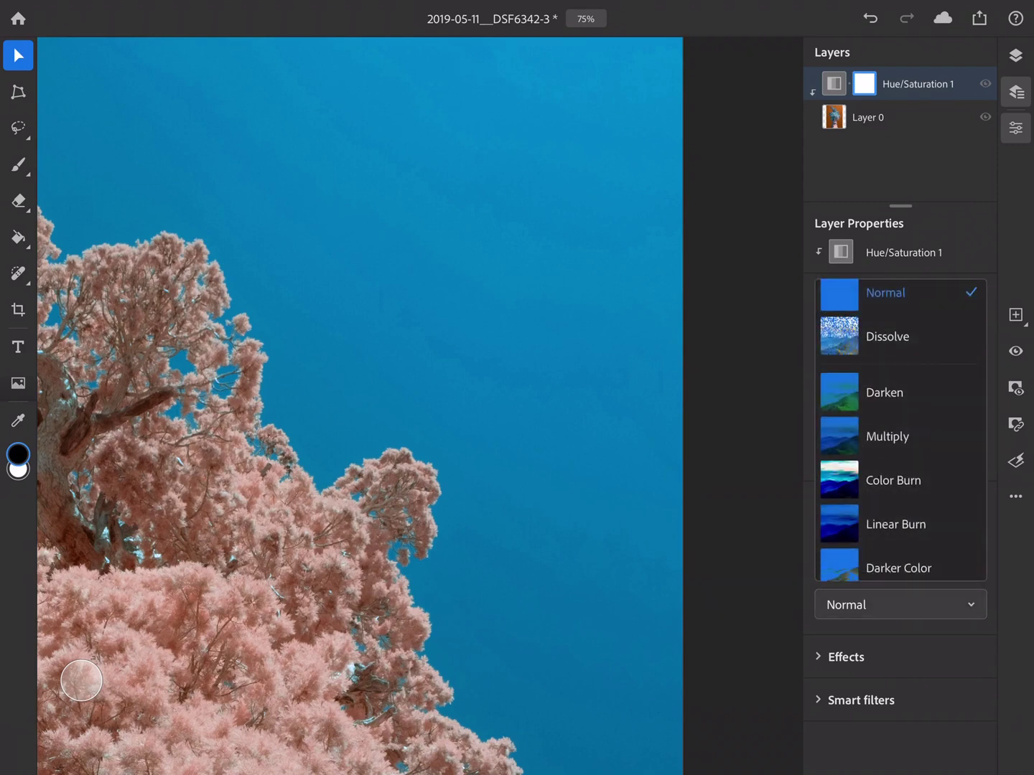
scroll(900, 430, "down", 2)
scroll(901, 430, "down", 10)
scroll(901, 430, "down", 4)
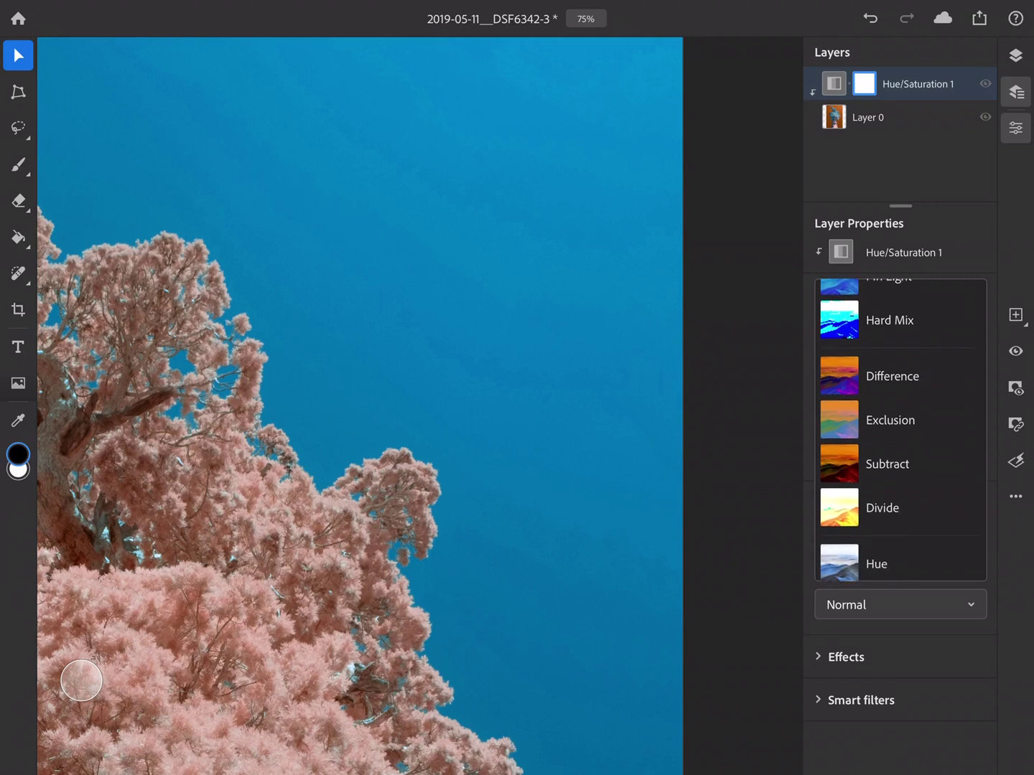
scroll(900, 430, "down", 3)
left_click(876, 424)
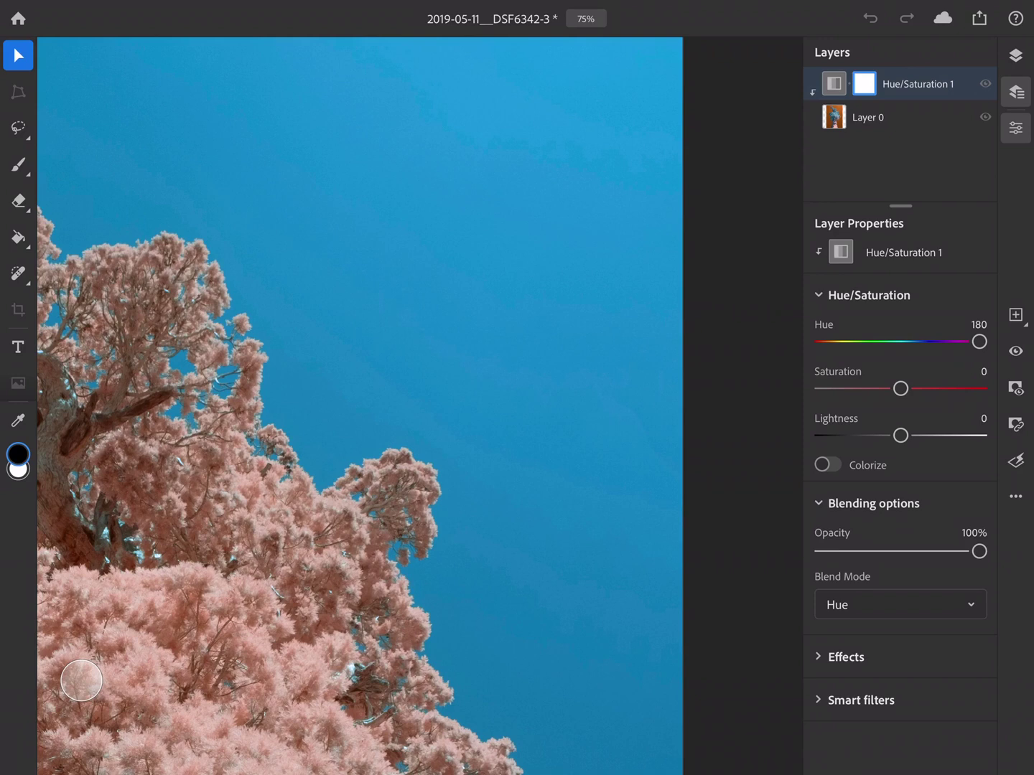
key("ctrl+0")
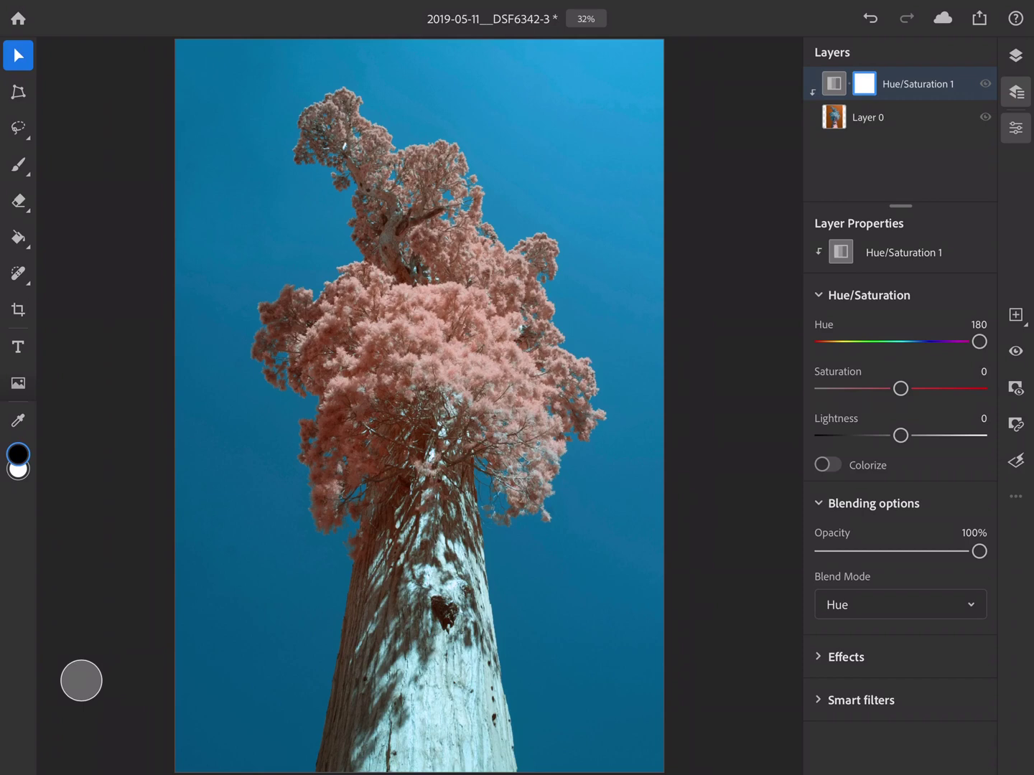
- Select Layer 0 and add a clipped Color Balance adjustment below Hue/Saturation 1
left_click(1016, 497)
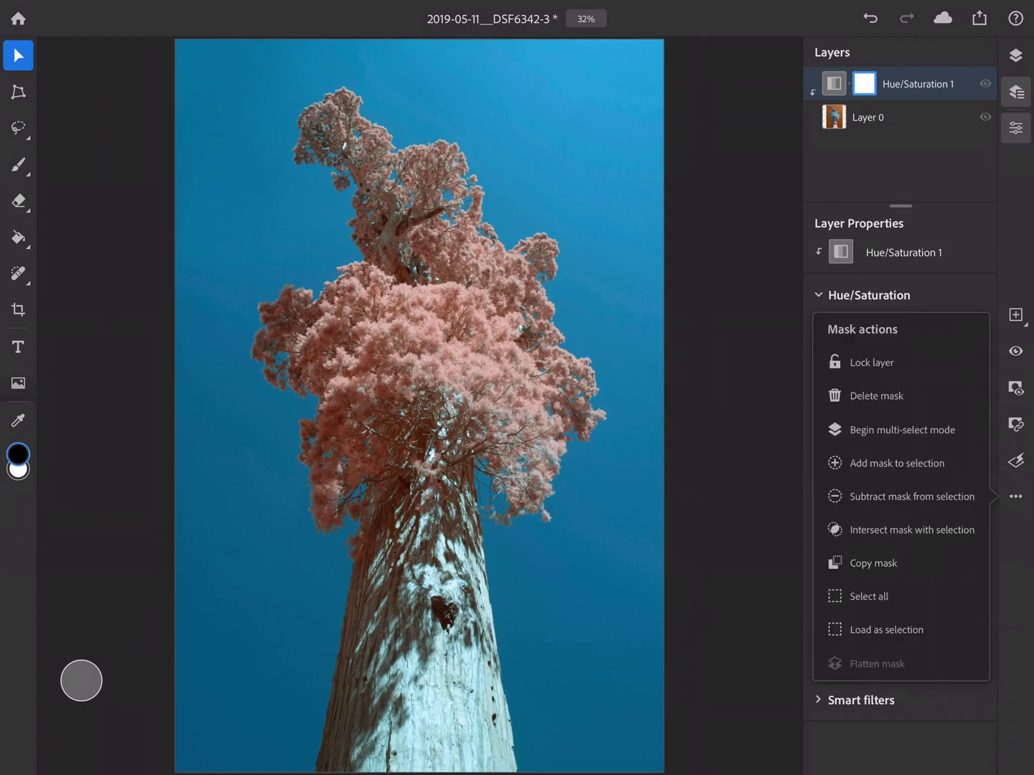
key("Escape")
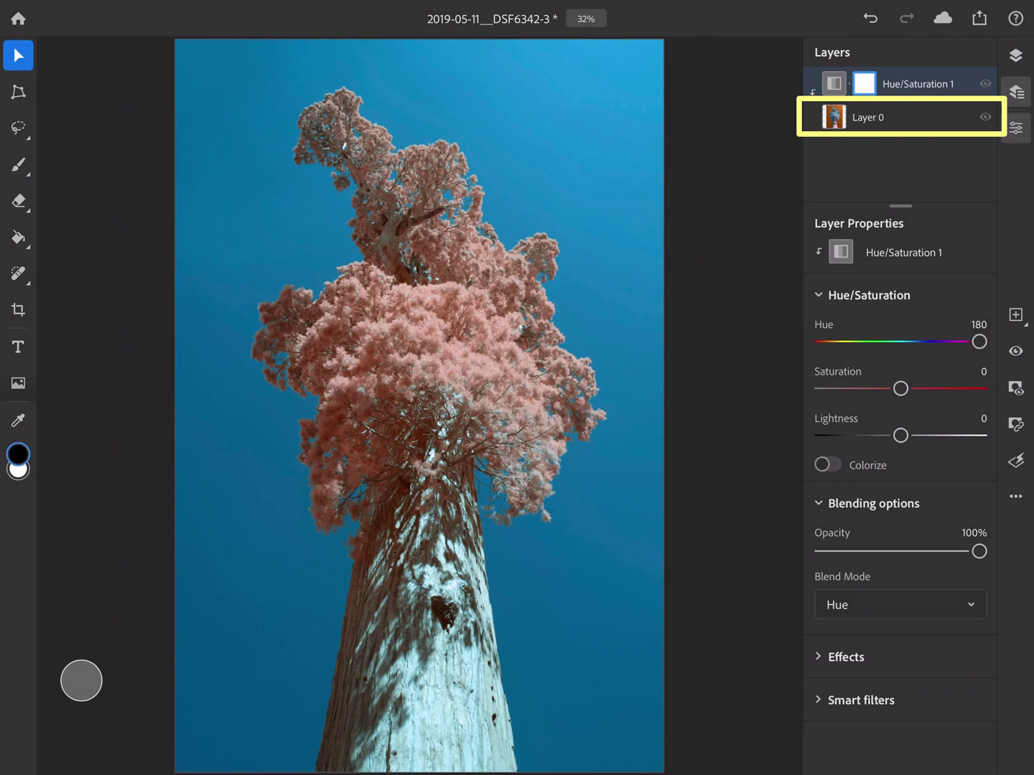
left_click(868, 117)
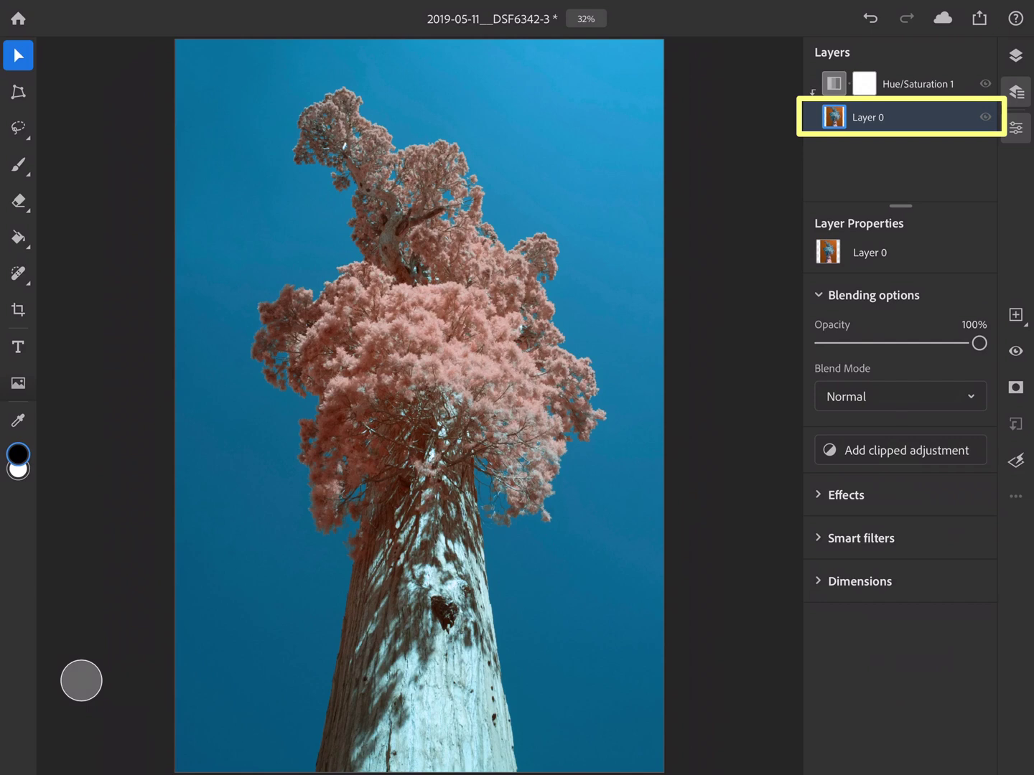
left_click(1016, 495)
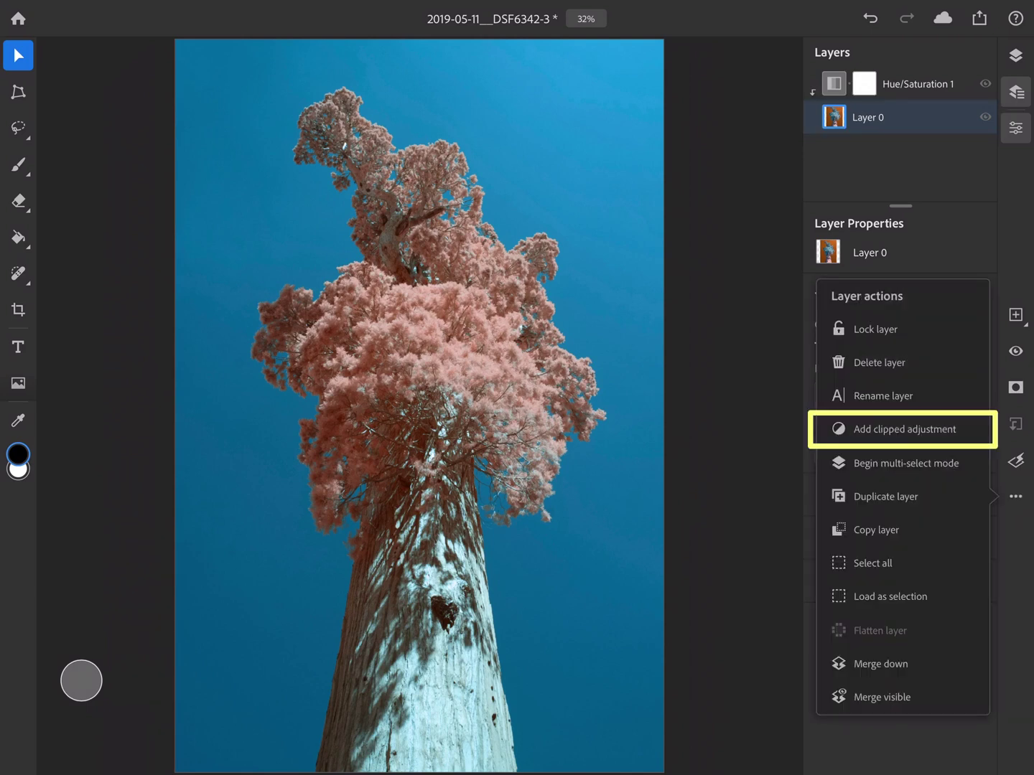
left_click(905, 429)
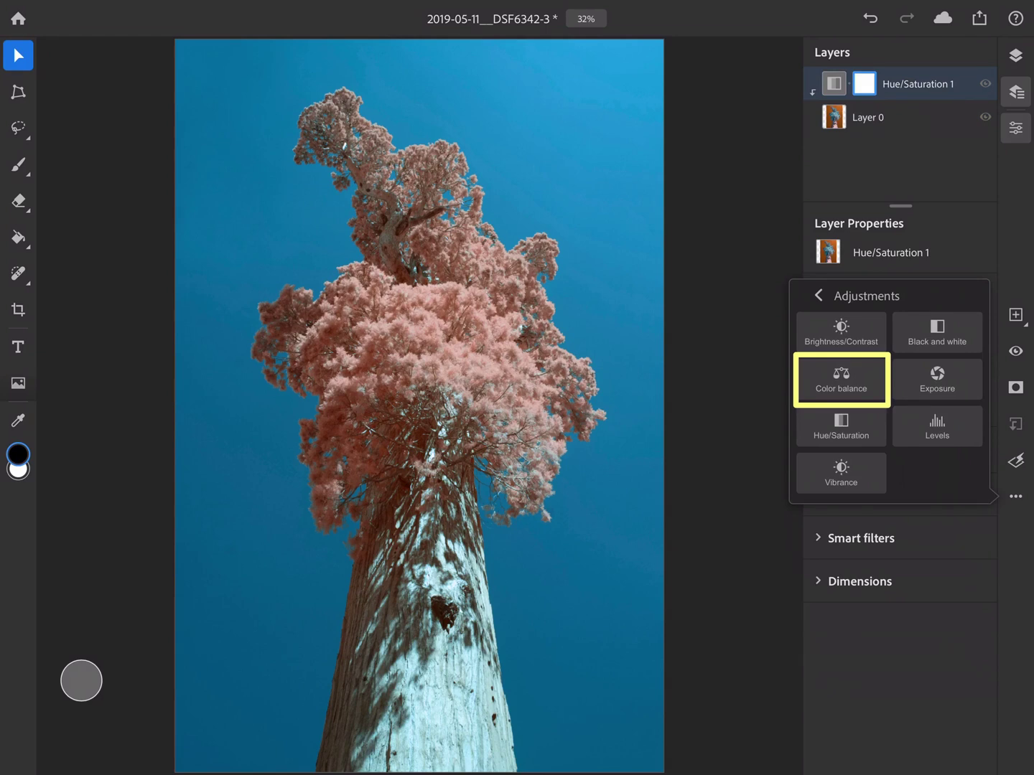
left_click(840, 379)
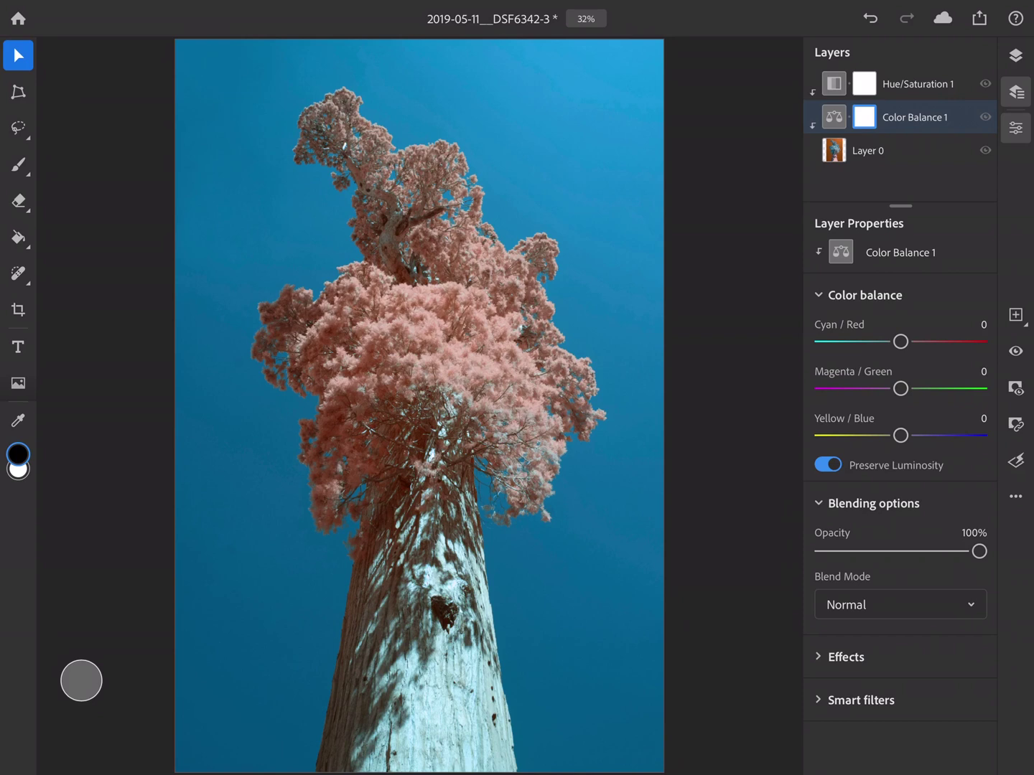
- Set Color Balance to Cyan/Red -32, Magenta/Green -1, Yellow/Blue 34, in Color blend mode
mouse_move(900, 342)
left_mouse_down()
mouse_move(914, 342)
mouse_move(875, 342)
left_mouse_up()
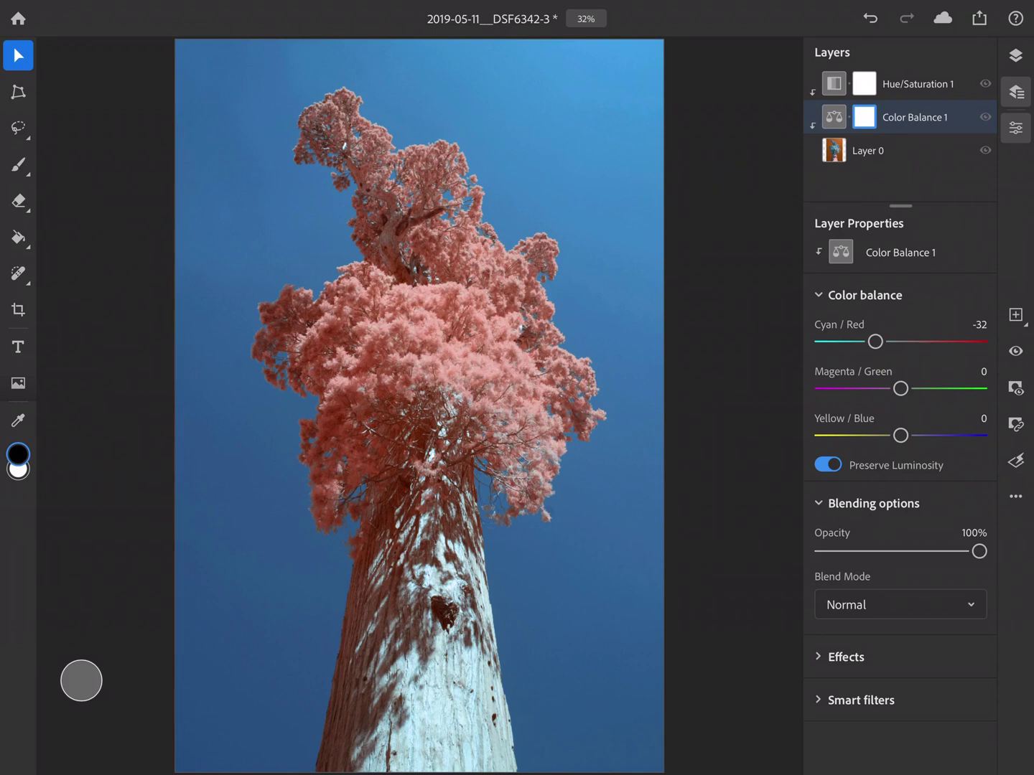
mouse_move(900, 389)
left_mouse_down()
mouse_move(910, 389)
mouse_move(879, 389)
mouse_move(899, 389)
left_mouse_up()
mouse_move(900, 435)
left_mouse_down()
mouse_move(931, 435)
mouse_move(879, 435)
mouse_move(941, 435)
mouse_move(928, 435)
left_mouse_up()
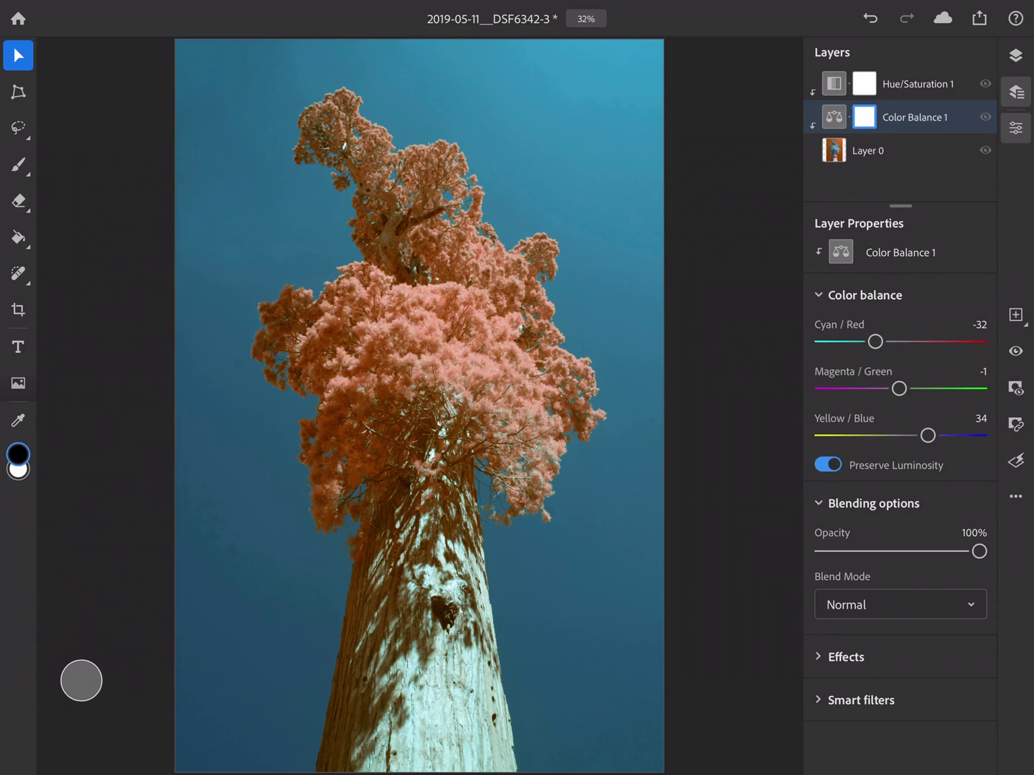
left_click(899, 604)
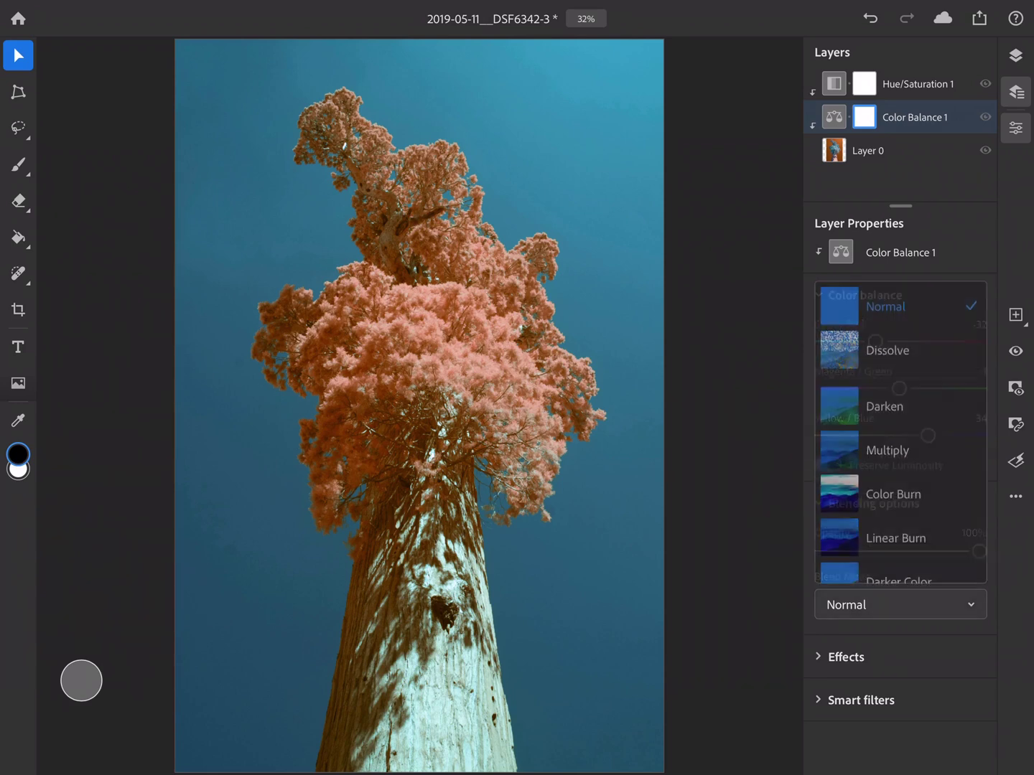
scroll(900, 432, "down", 3)
scroll(899, 432, "down", 10)
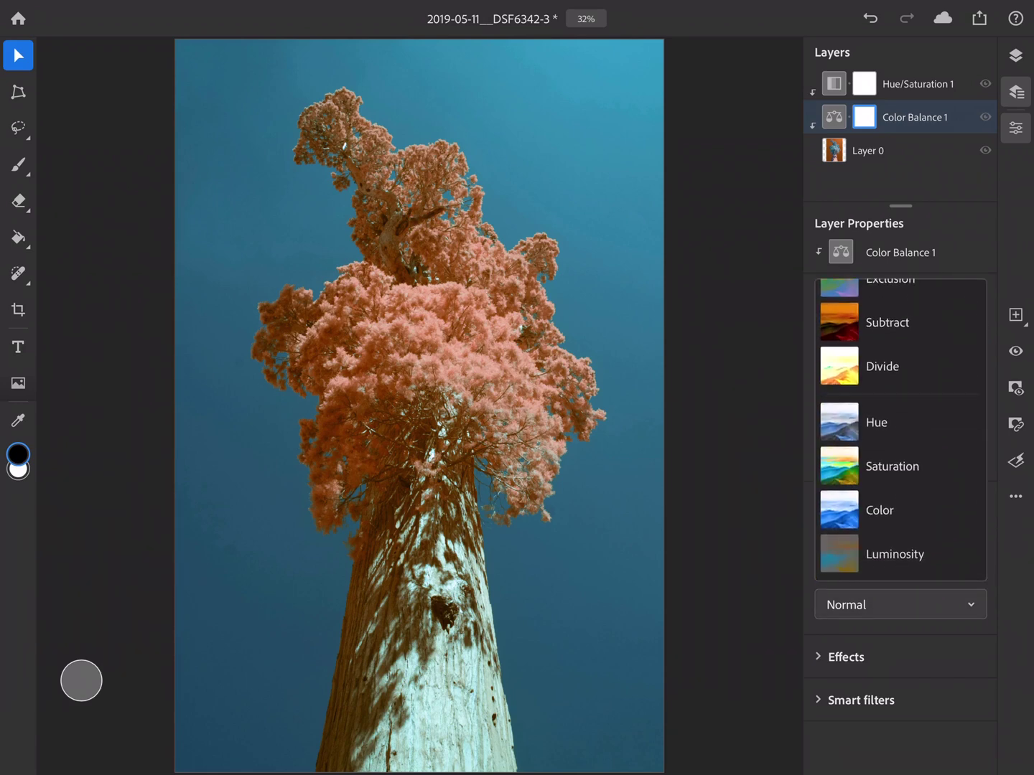
left_click(888, 513)
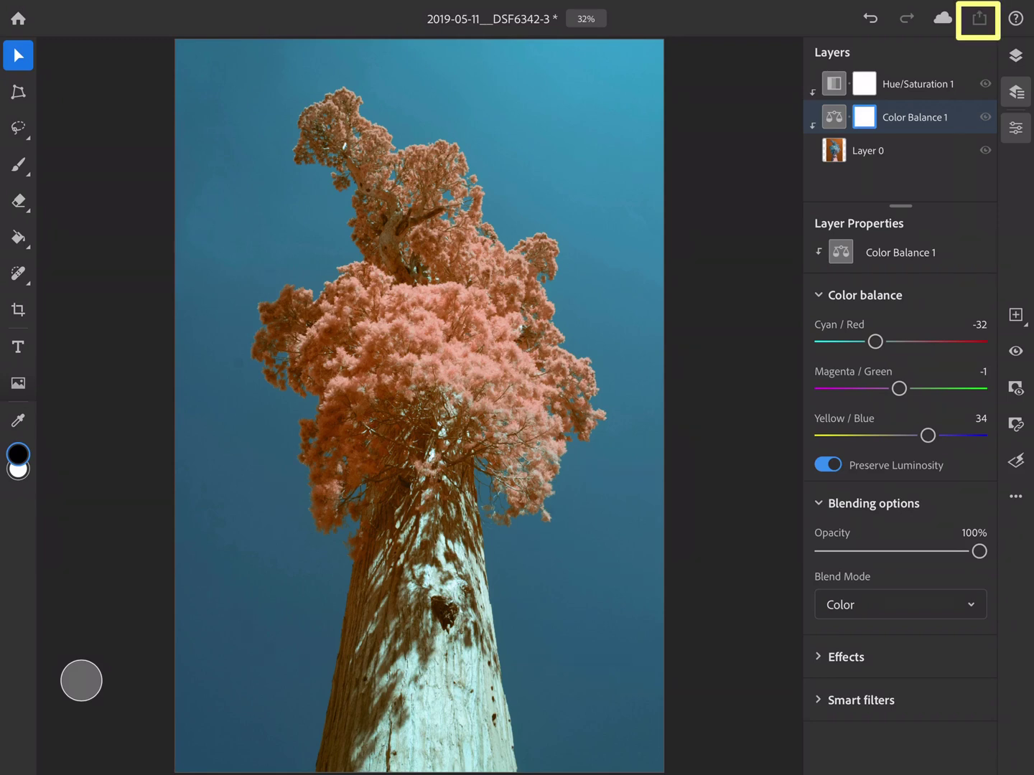
- Review the Publish and export settings: JPEG quality 8 (High), Standard format, then close them
left_click(979, 18)
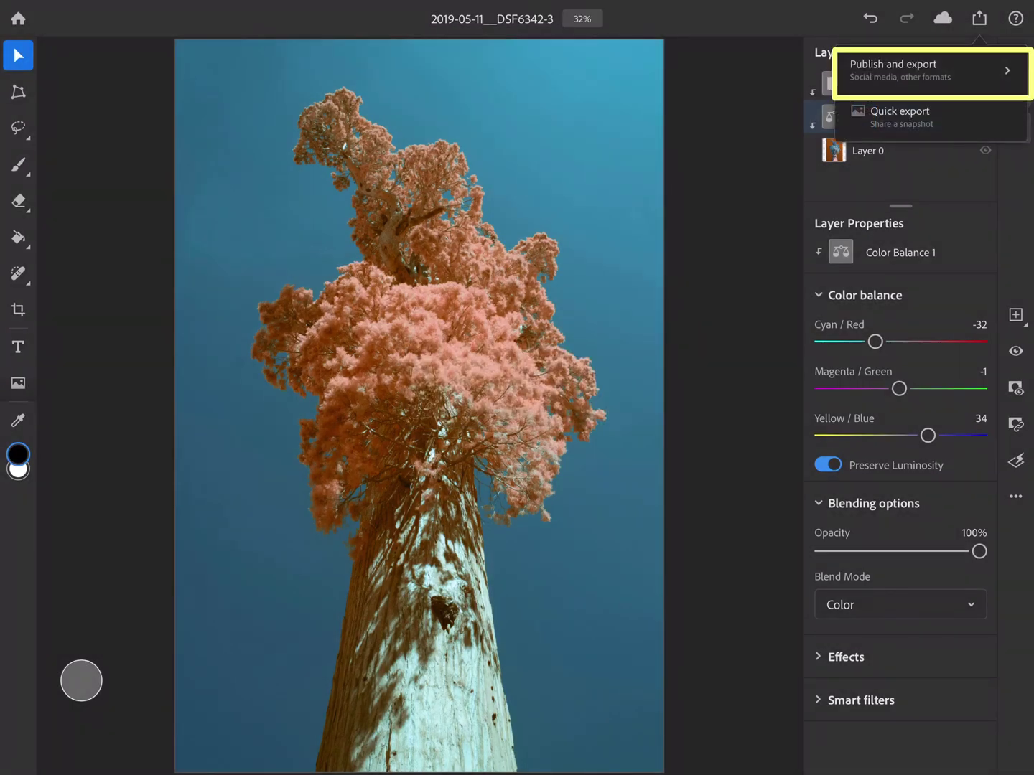
left_click(929, 70)
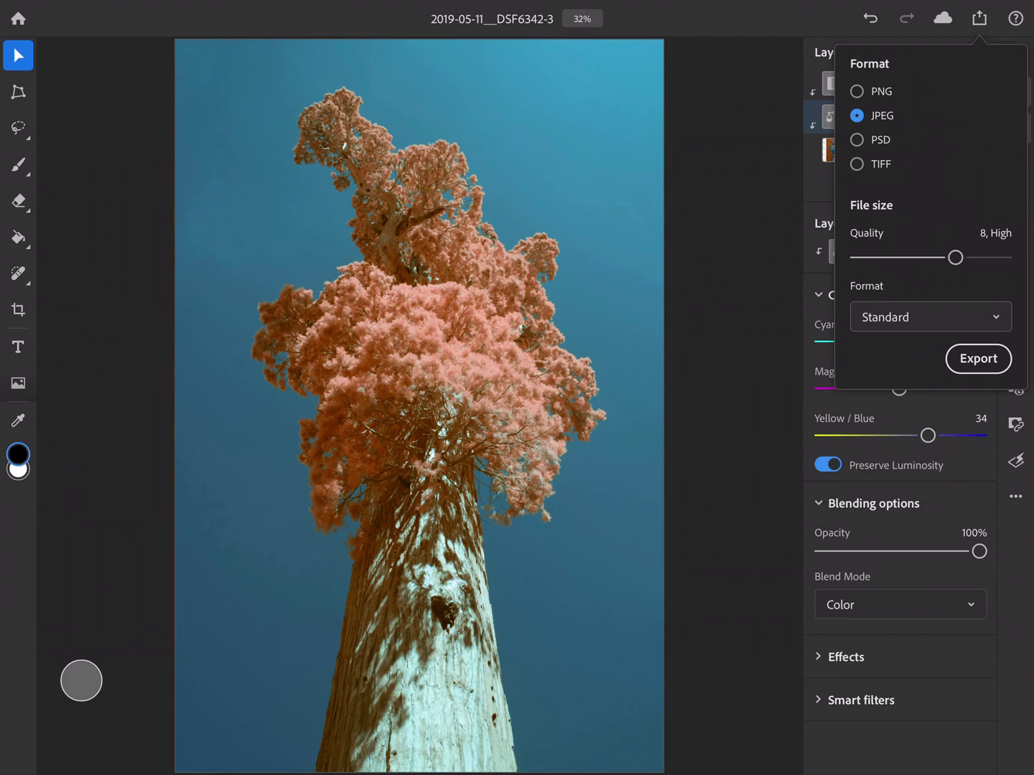
left_click(931, 316)
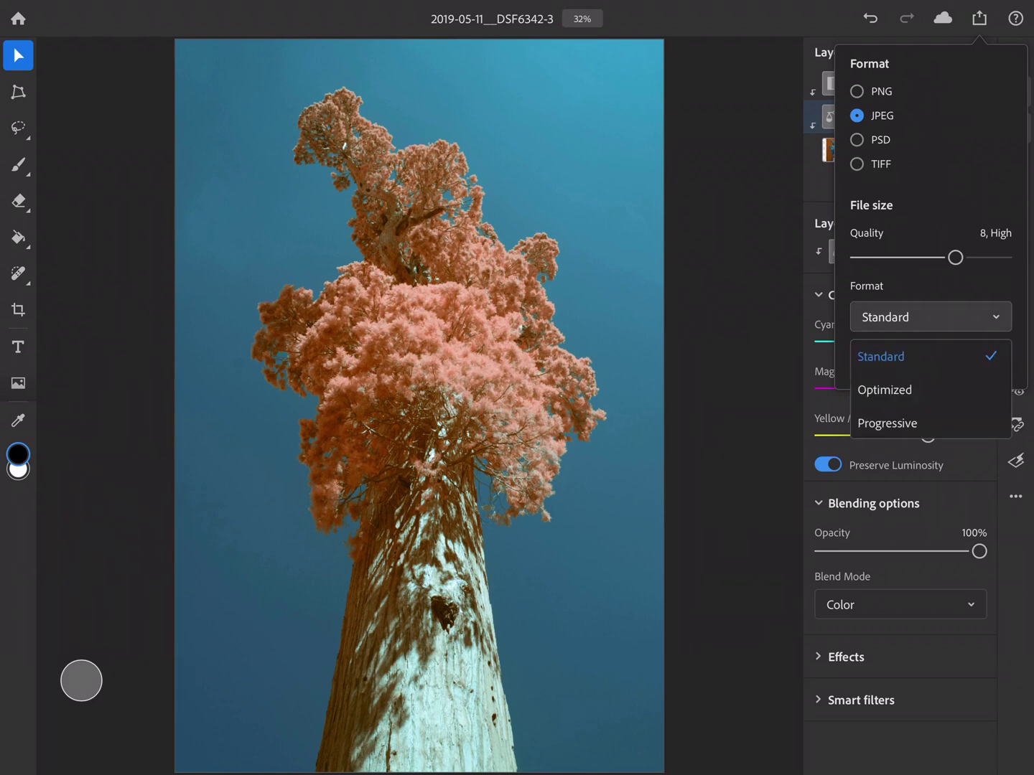
left_click(881, 356)
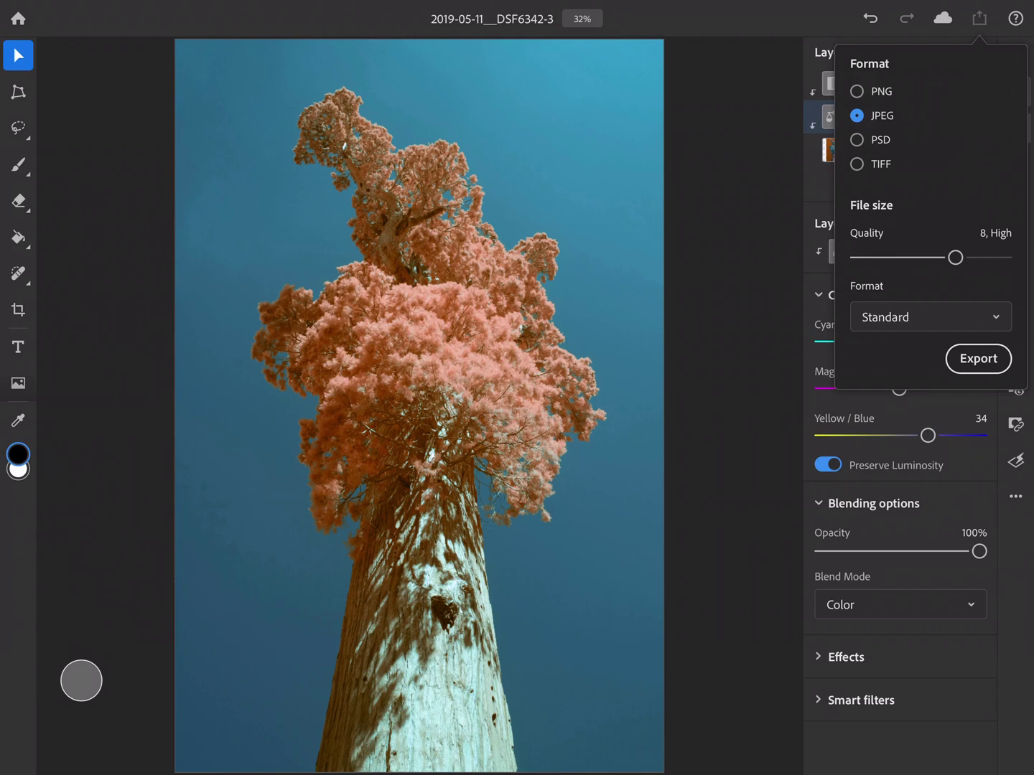
key("Escape")
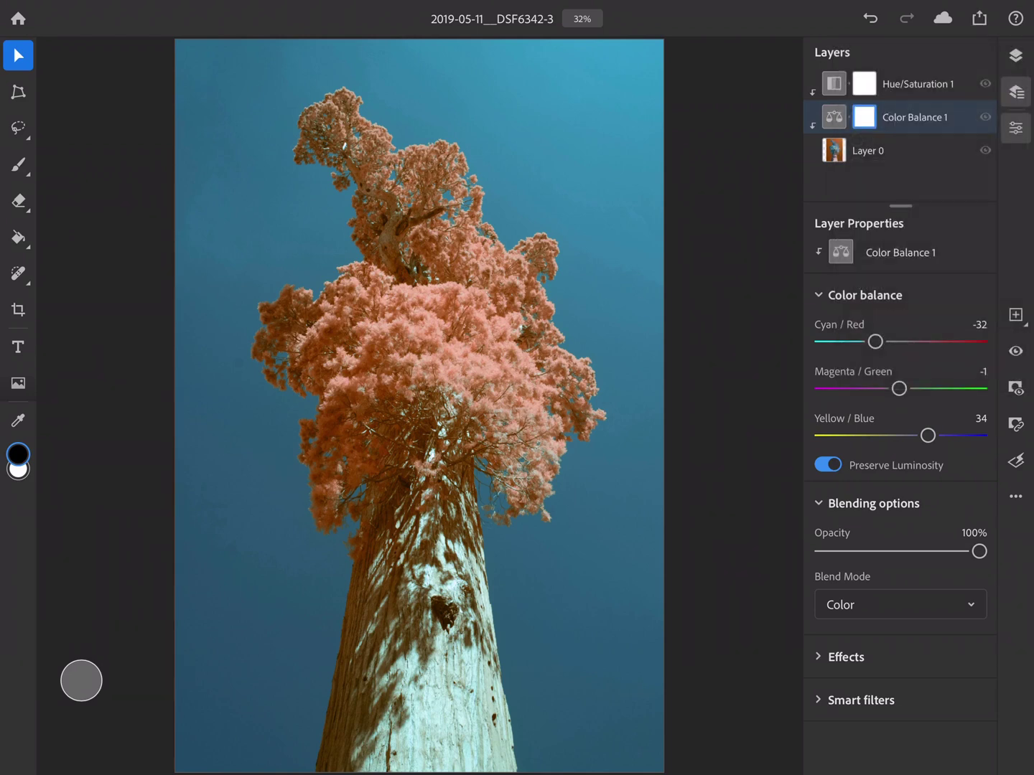